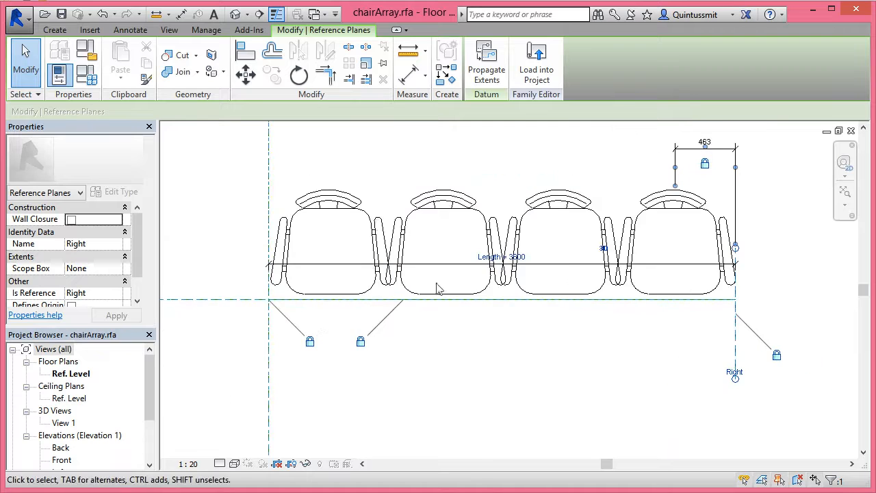
# Open the family's types and work out Length divided by minWidth in the Calculator as 3600 / 950
pyautogui.click(86, 74)
pyautogui.moveTo(530, 127); pyautogui.dragTo(440, 91)
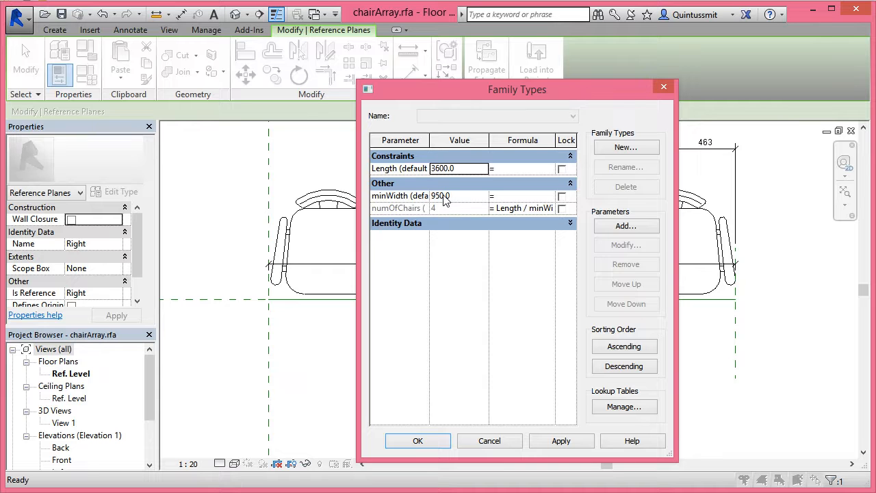
pyautogui.press('super+s')
pyautogui.write('calculator')
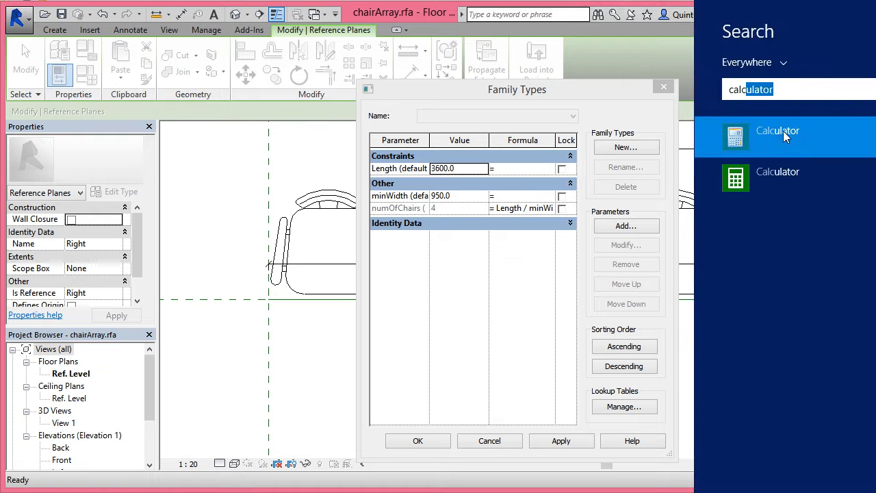
pyautogui.click(751, 174)
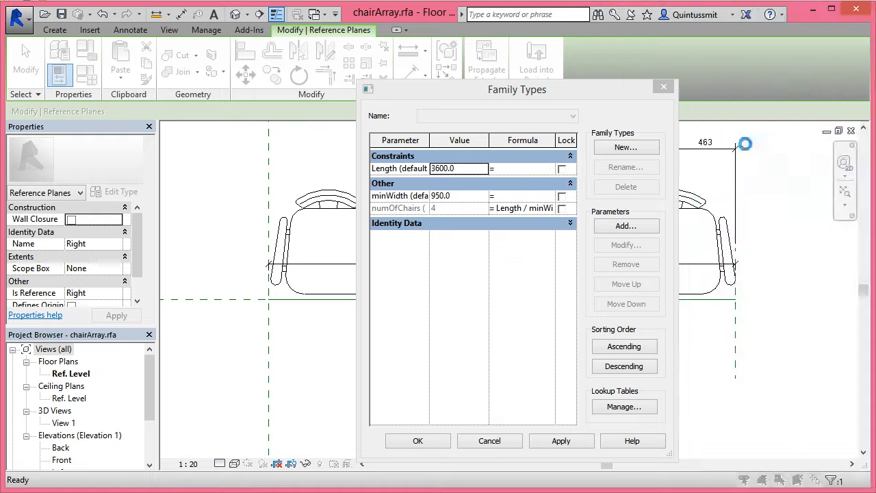
pyautogui.write('36')
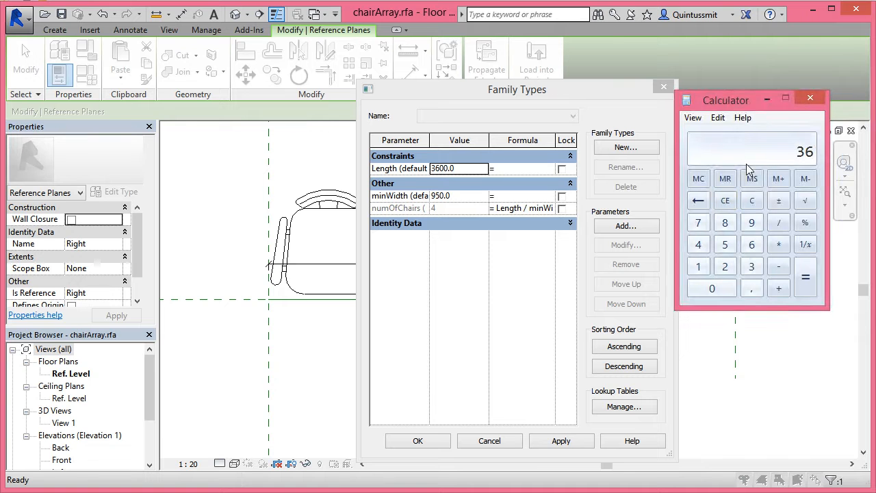
pyautogui.write('00 / 950')
pyautogui.press('Return')
pyautogui.click(810, 98)
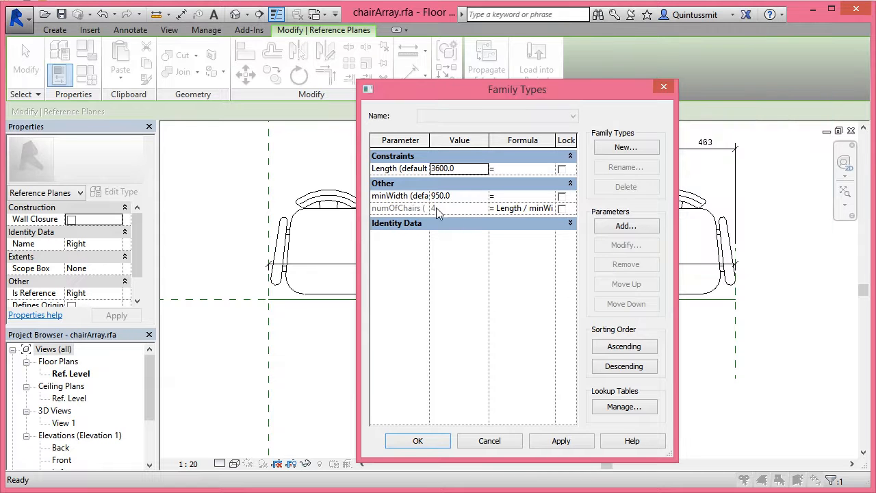
# Inspect the properties of the numOfChairs parameter to check its parameter type
pyautogui.click(408, 209)
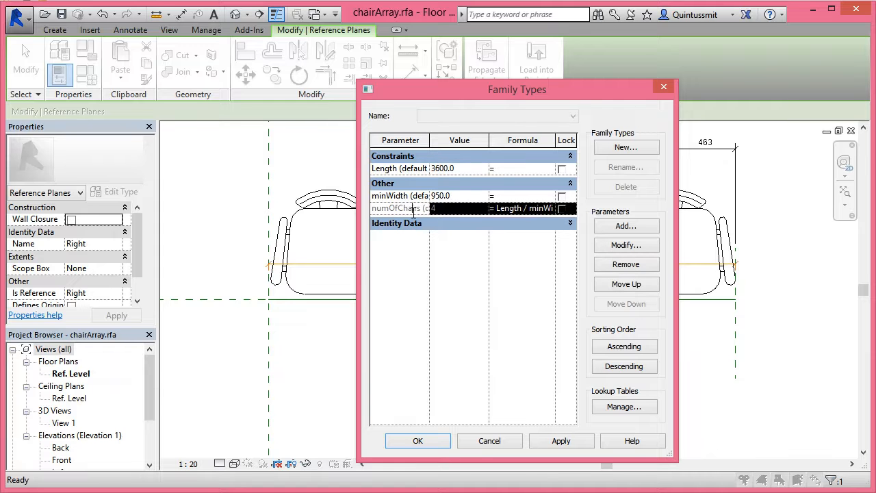
pyautogui.click(601, 245)
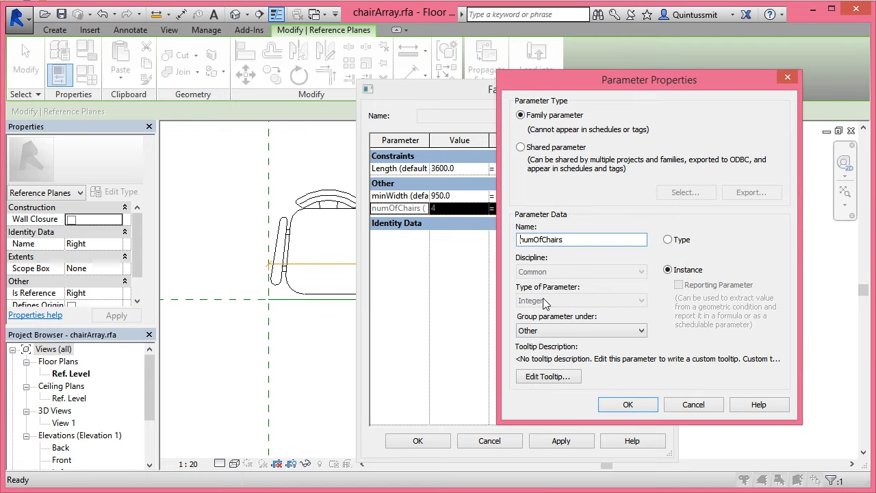
pyautogui.click(694, 406)
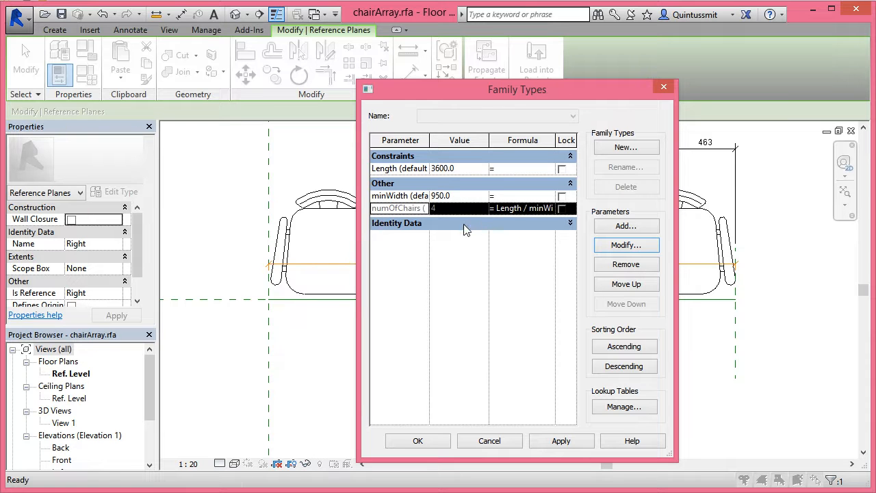
# Change the numOfChairs formula to rounddown(Length / minWidth) and apply it to the family
pyautogui.click(499, 209)
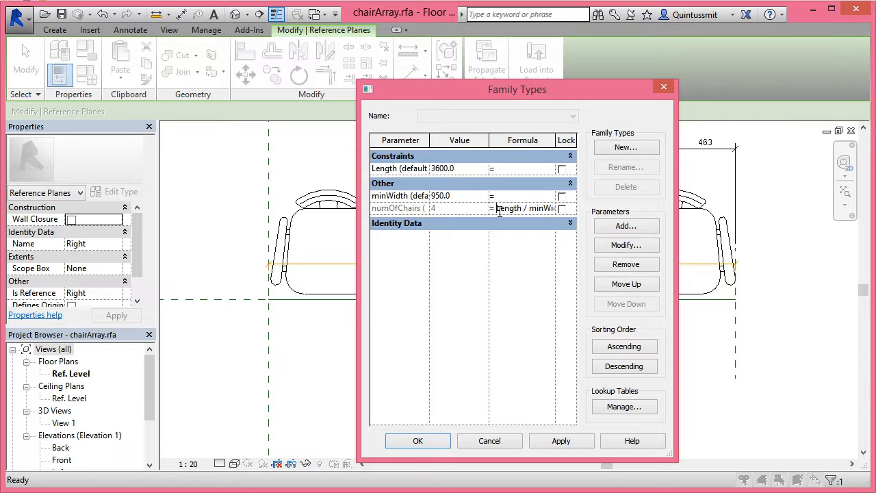
pyautogui.write('rounddown(Len')
pyautogui.moveTo(356, 214); pyautogui.dragTo(185, 214)
pyautogui.click(531, 210)
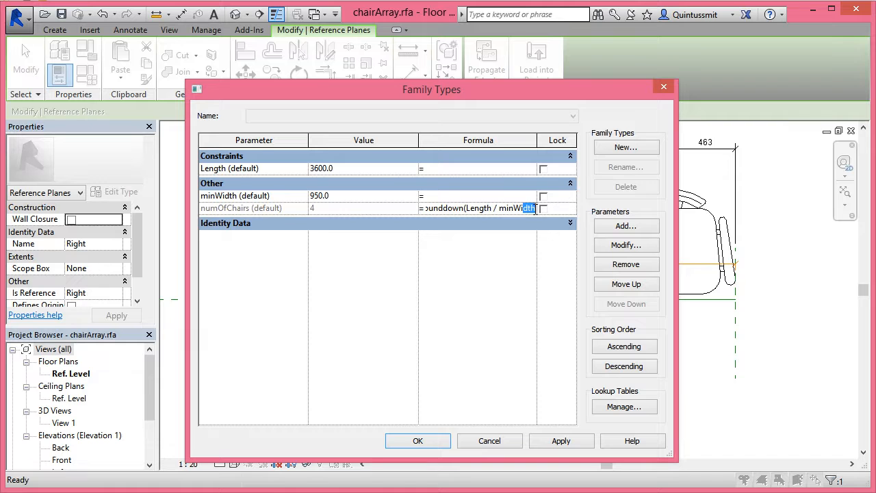
pyautogui.write(')')
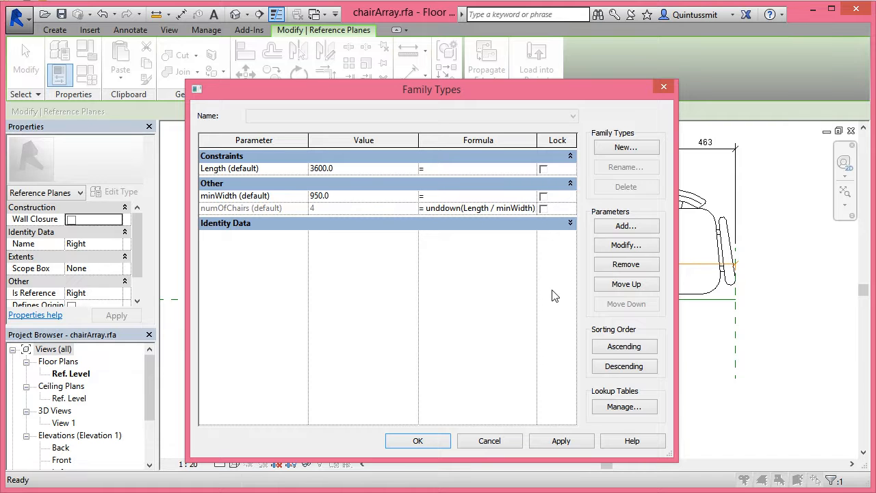
pyautogui.moveTo(461, 215); pyautogui.dragTo(388, 214)
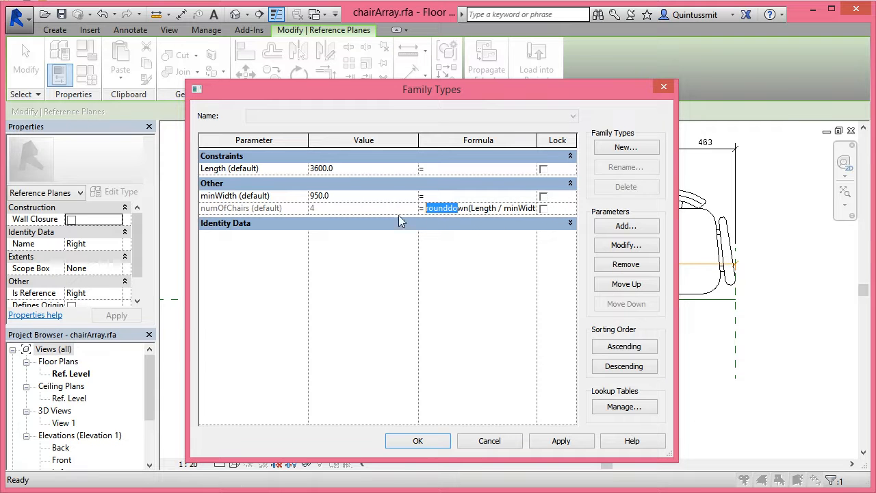
pyautogui.click(563, 442)
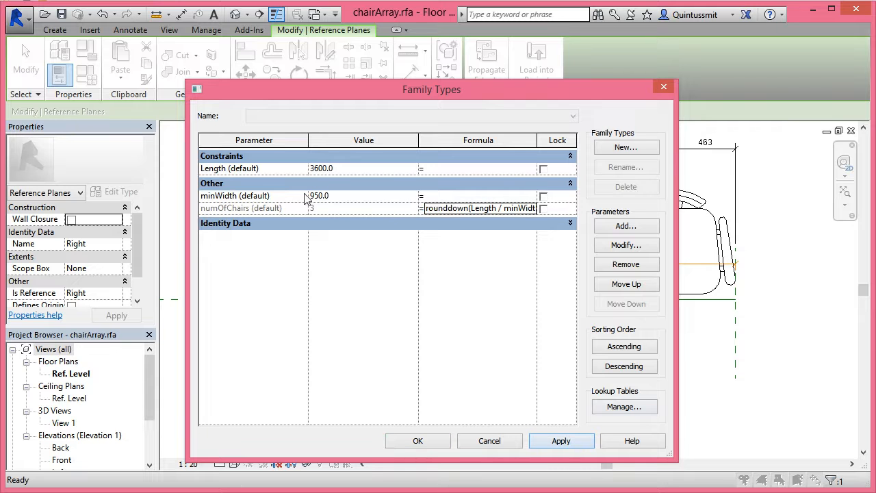
pyautogui.click(430, 441)
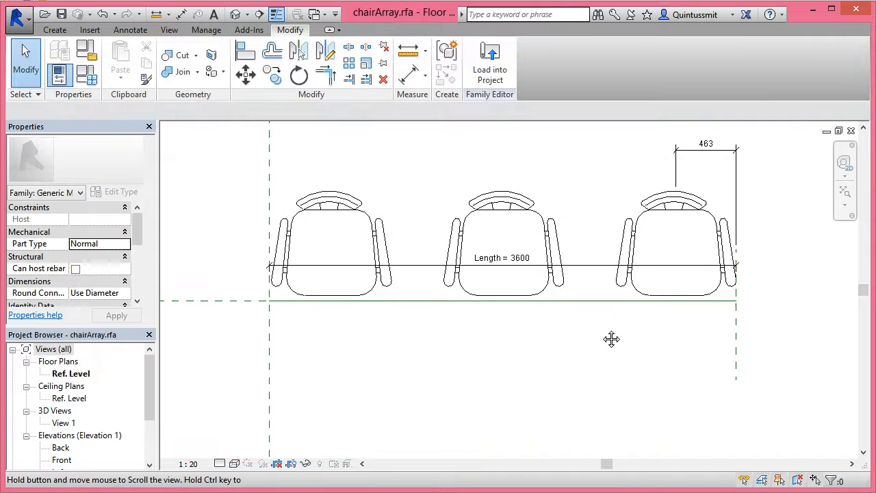
# Draw a vertical reference plane through the middle chair, about 1809 mm from the reference plane at the array's start
pyautogui.scroll(-1, 608, 337)
pyautogui.scroll(-1, 583, 326)
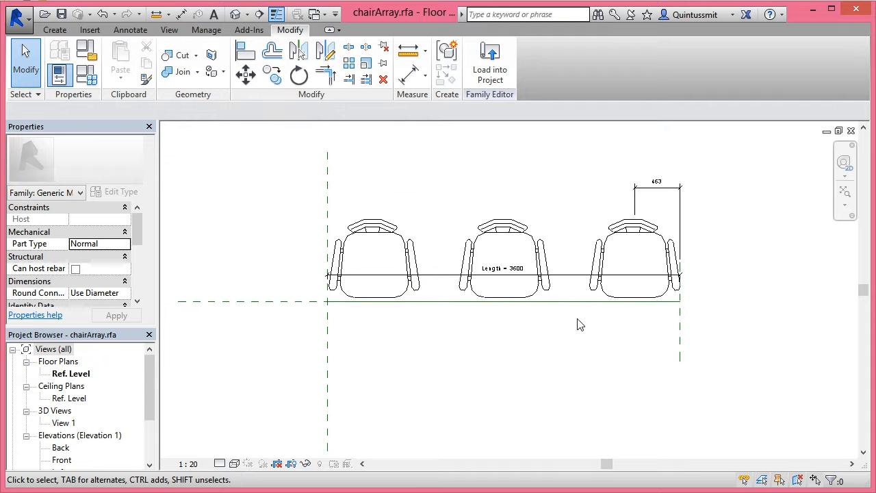
pyautogui.scroll(-1, 472, 281)
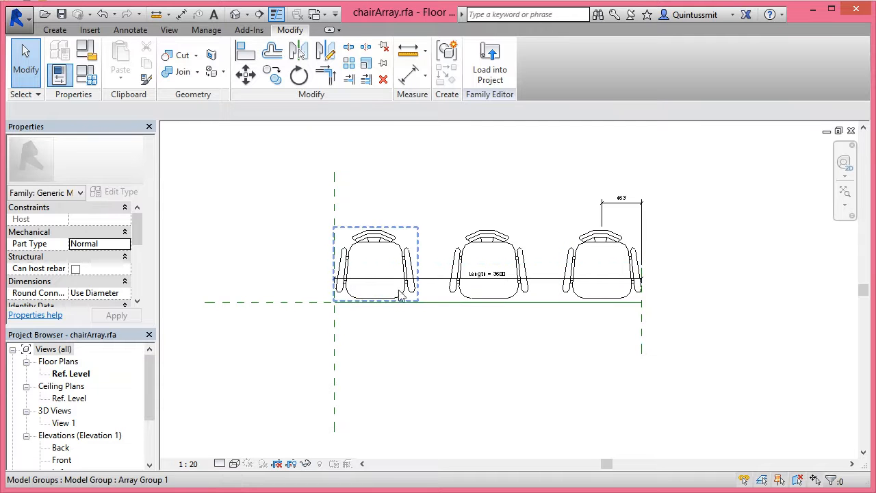
pyautogui.moveTo(718, 302); pyautogui.dragTo(642, 271, button='middle')
pyautogui.scroll(-1, 675, 295)
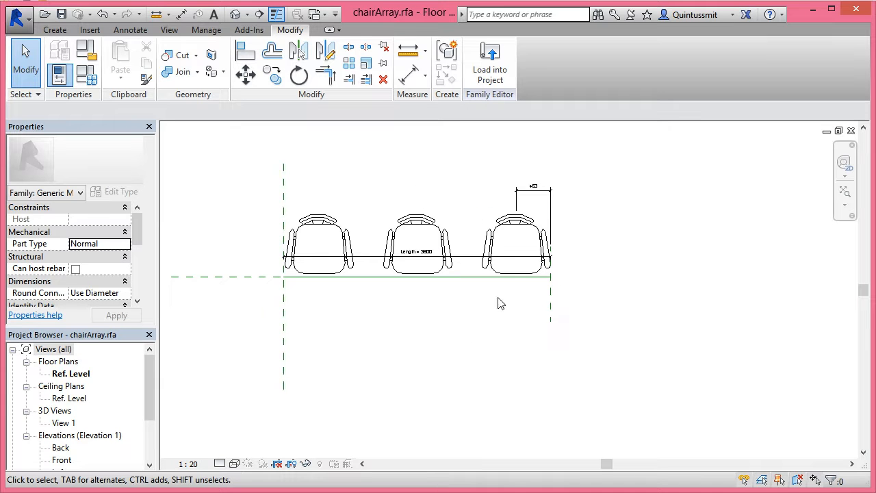
pyautogui.moveTo(279, 324); pyautogui.dragTo(292, 325, button='middle')
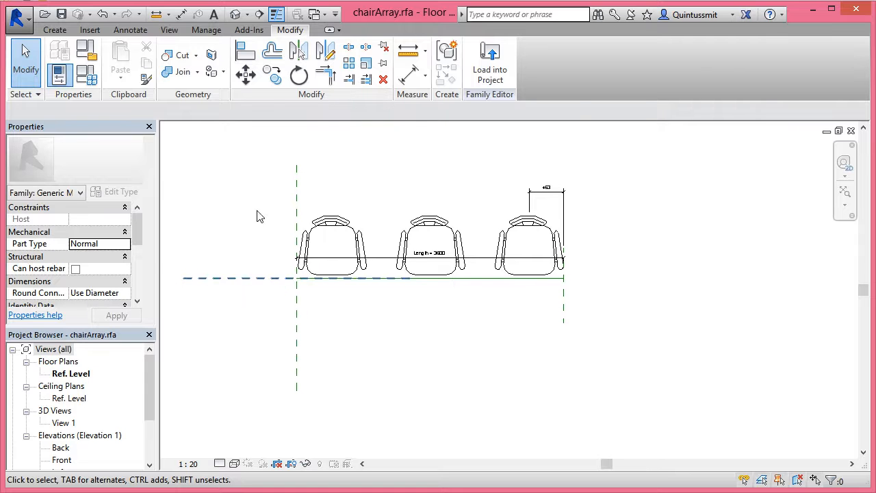
pyautogui.click(54, 30)
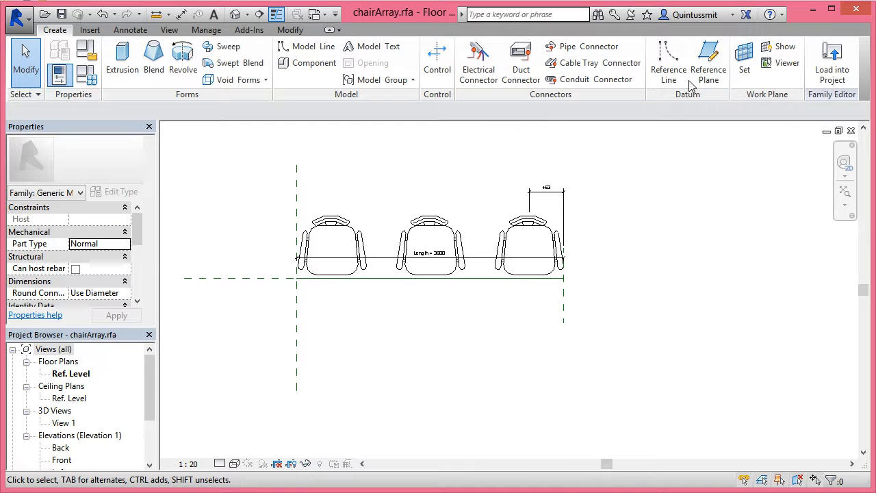
pyautogui.click(708, 53)
pyautogui.click(544, 217)
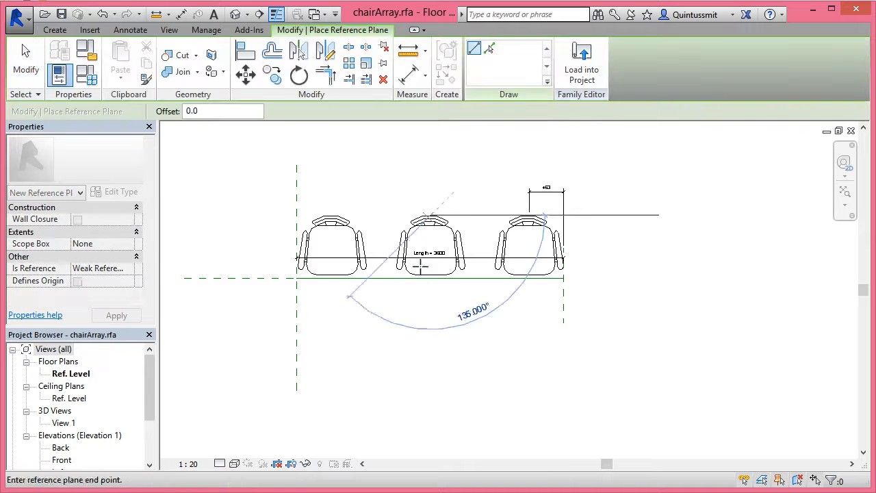
pyautogui.click(428, 335)
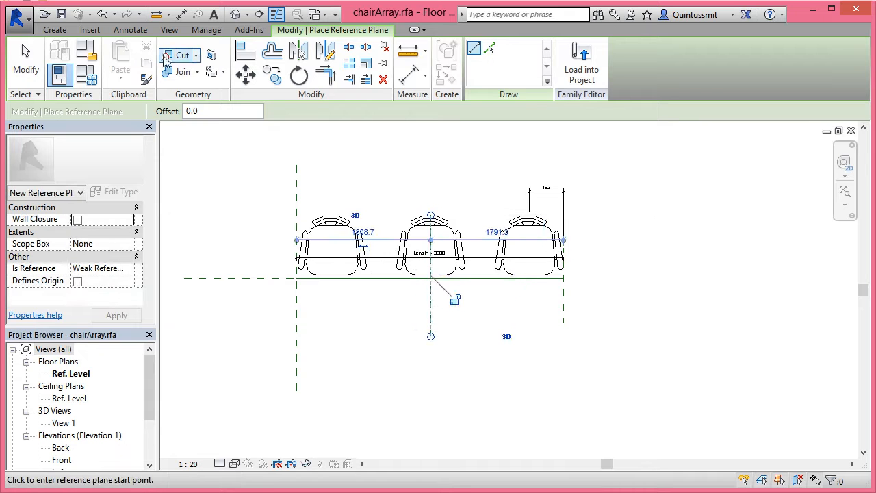
# Add an aligned dimension across the three vertical reference planes below the chairs and make its segments equal (EQ)
pyautogui.click(414, 80)
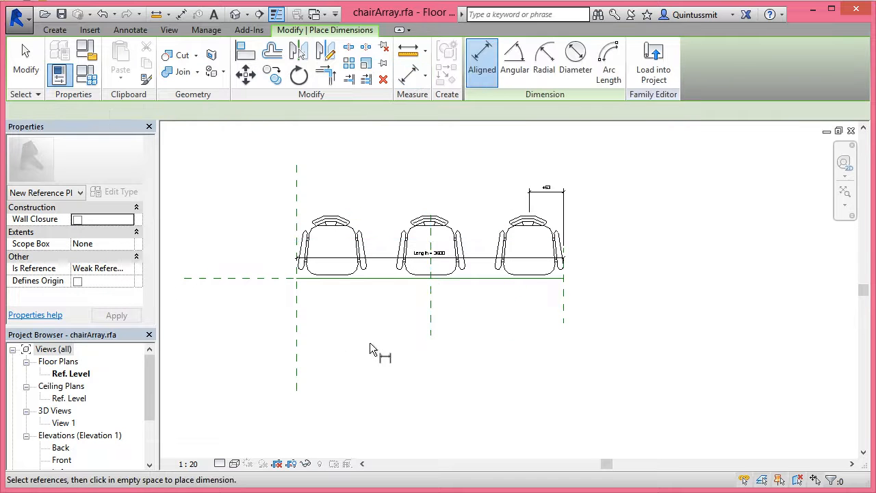
pyautogui.click(297, 308)
pyautogui.click(430, 317)
pyautogui.click(563, 315)
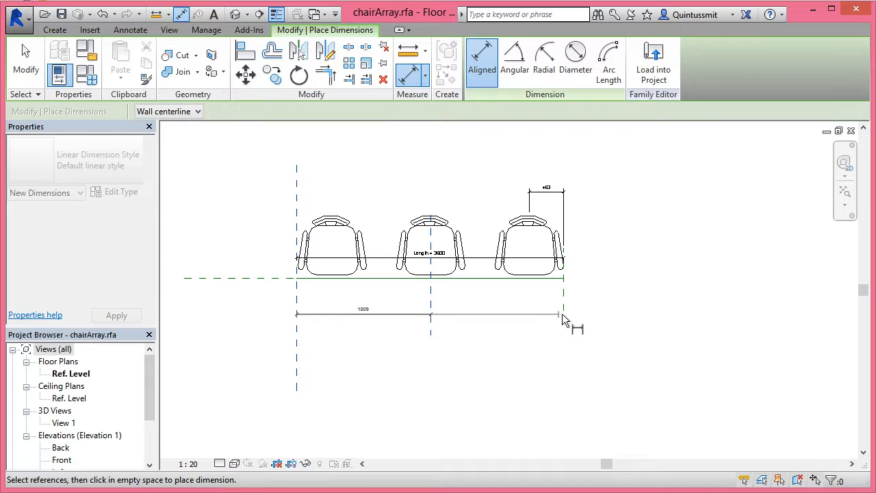
pyautogui.click(548, 389)
pyautogui.click(431, 370)
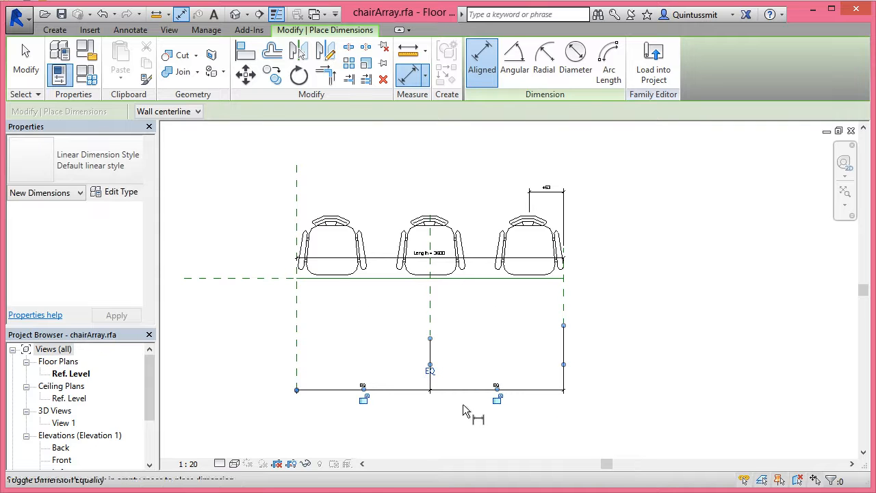
pyautogui.click(26, 61)
# Make the middle vertical reference plane define the family's origin and apply the change
pyautogui.click(431, 302)
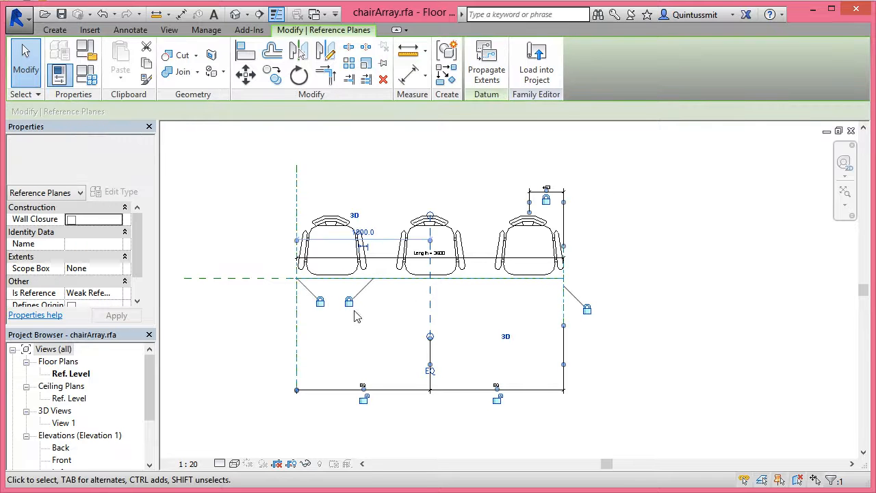
pyautogui.scroll(-2, 142, 248)
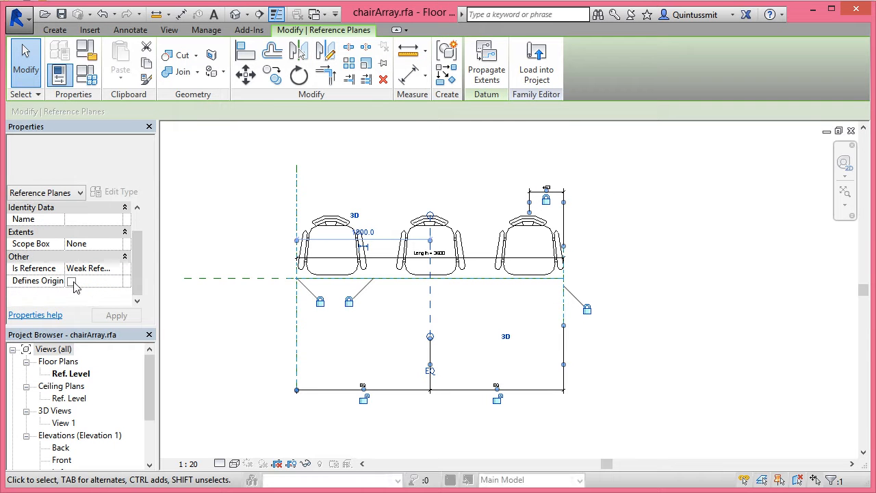
pyautogui.click(73, 283)
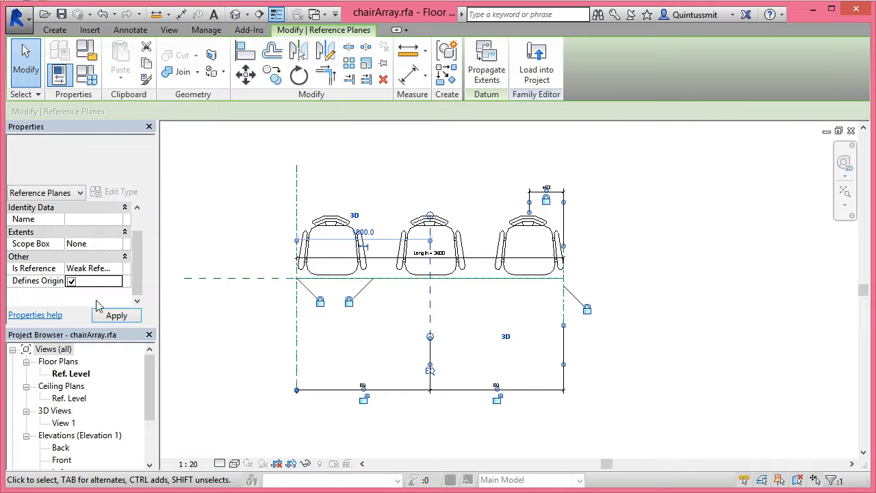
pyautogui.click(117, 315)
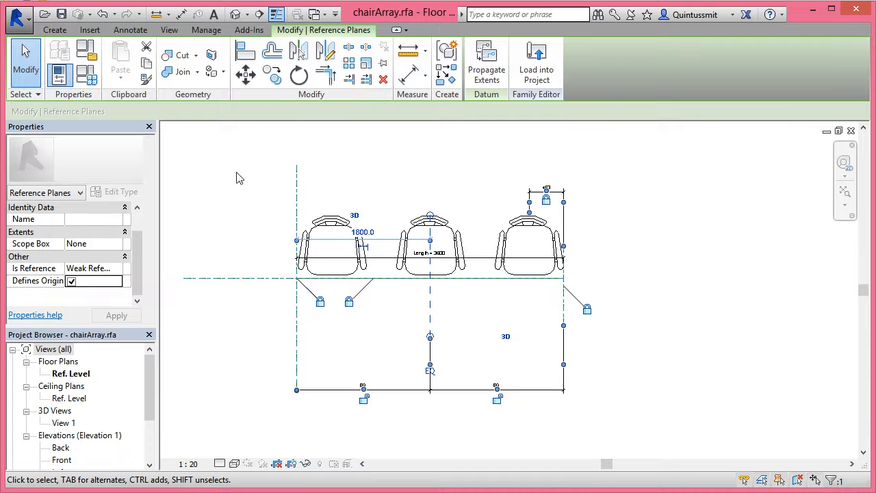
# Create a new family from the Metric Furniture.rft template
pyautogui.click(29, 21)
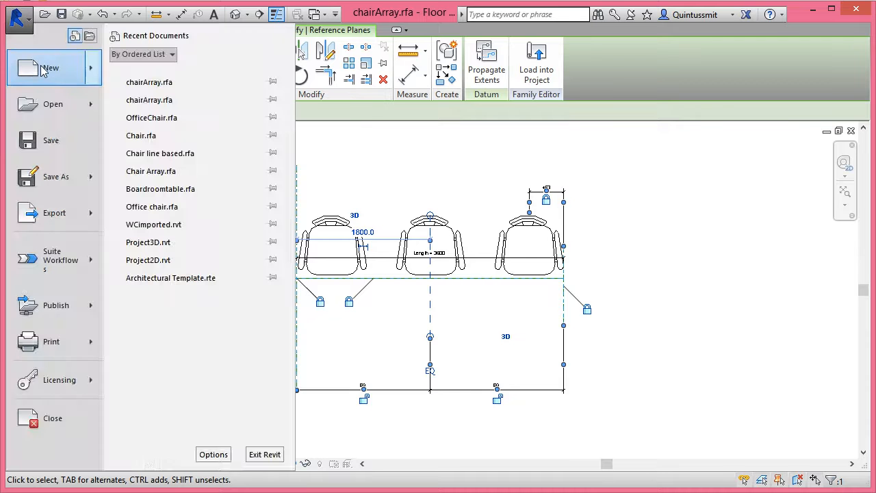
pyautogui.moveTo(41, 71)
pyautogui.click(163, 113)
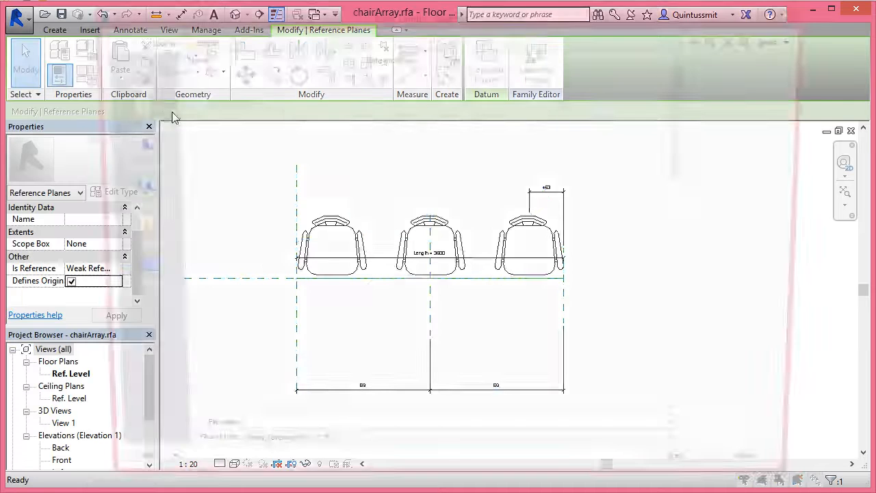
pyautogui.moveTo(688, 126); pyautogui.dragTo(698, 189)
pyautogui.click(520, 306)
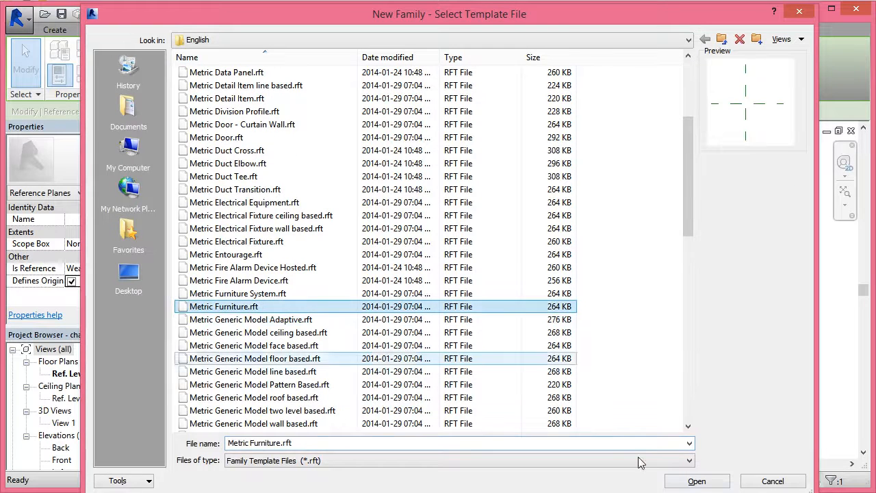
pyautogui.click(695, 481)
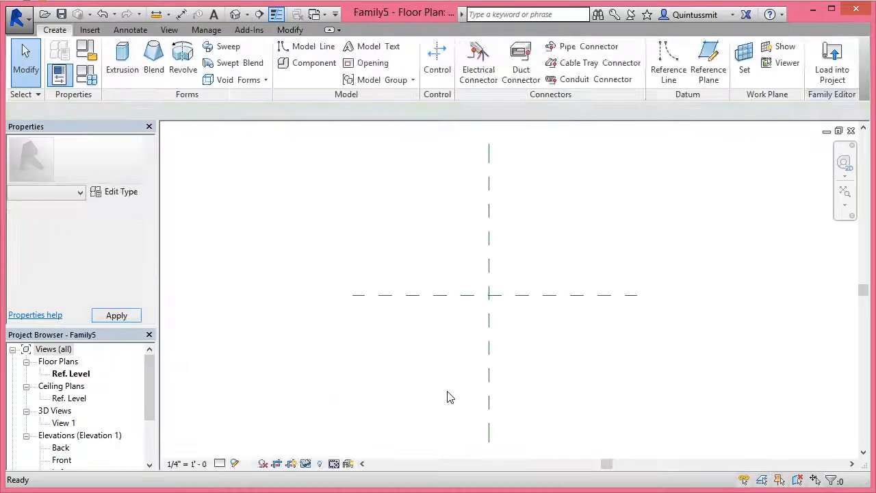
# Switch back to the floor plan window of the chairArray.rfa family
pyautogui.click(169, 29)
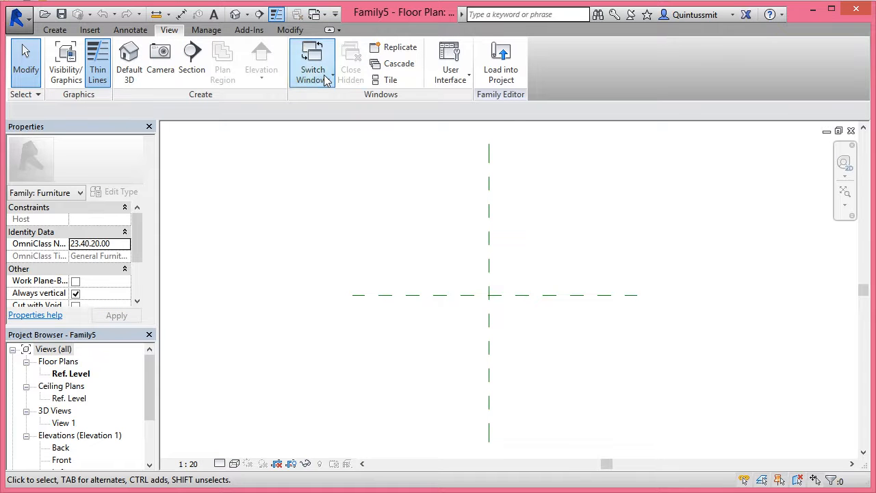
pyautogui.click(322, 74)
pyautogui.click(333, 117)
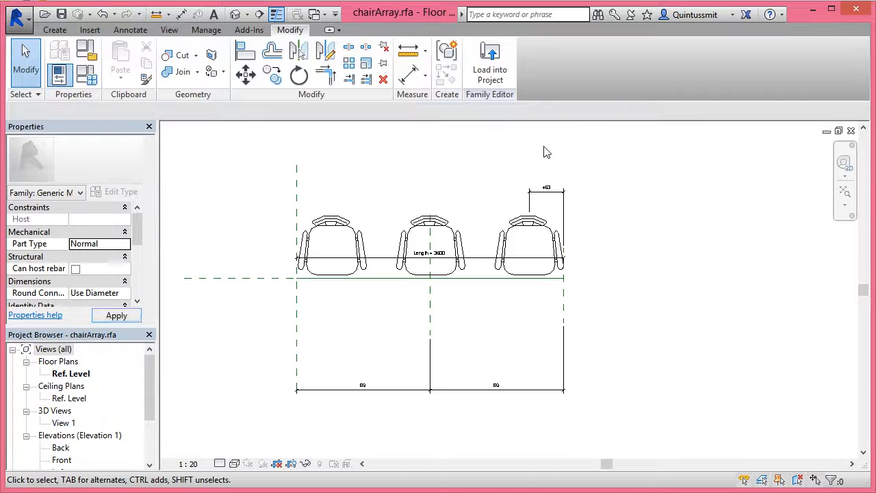
# Load the chairArray family into the new furniture family Family5
pyautogui.click(491, 74)
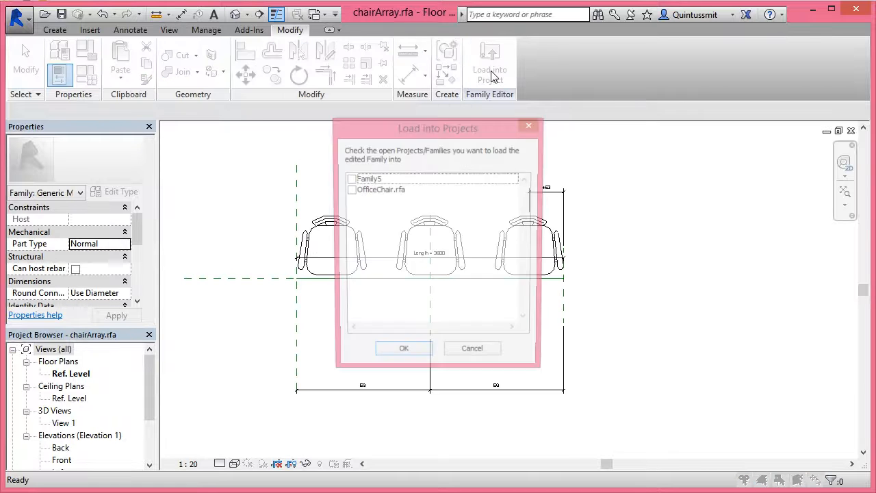
pyautogui.click(353, 178)
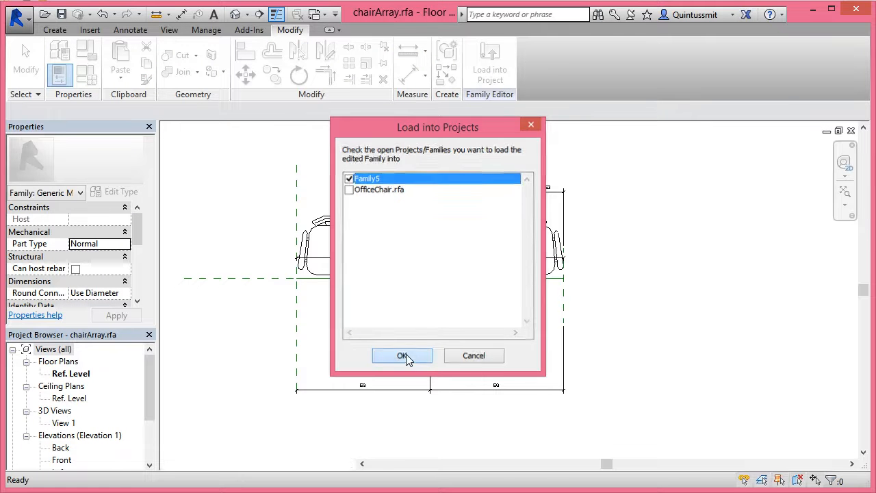
pyautogui.click(406, 354)
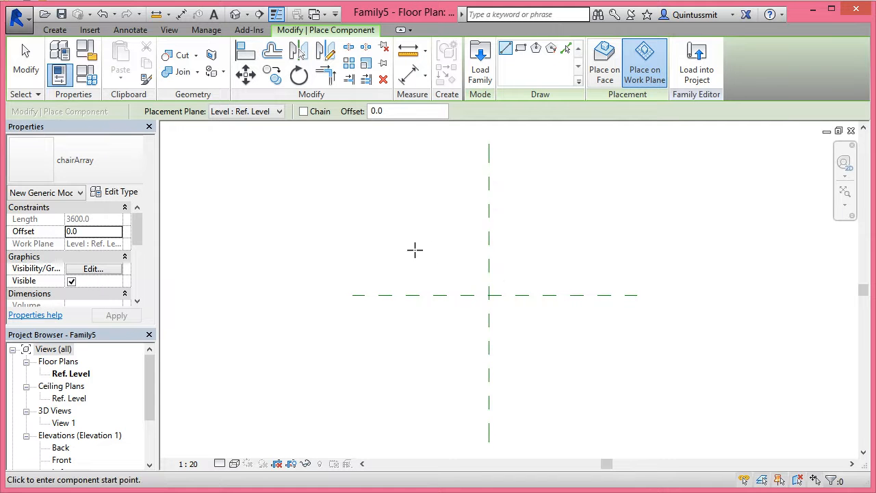
# Place a chairArray component on the work plane as a horizontal run about 3020 mm long, above the horizontal reference plane
pyautogui.click(605, 62)
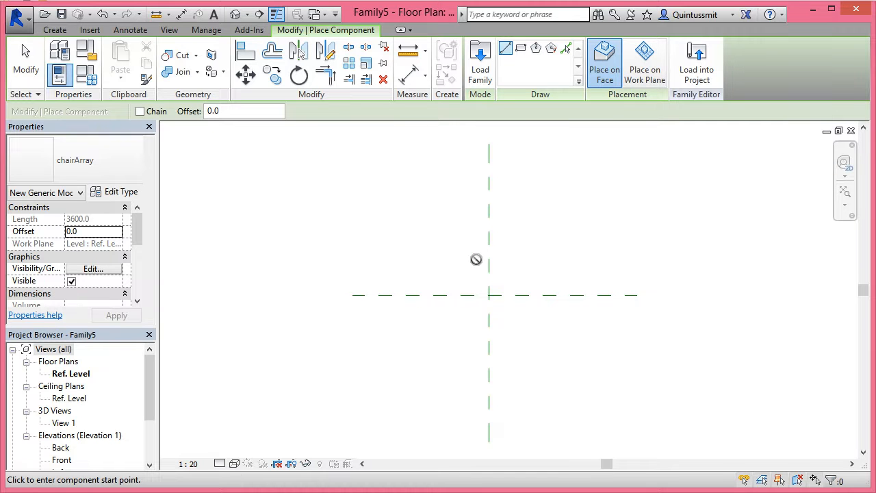
pyautogui.click(647, 65)
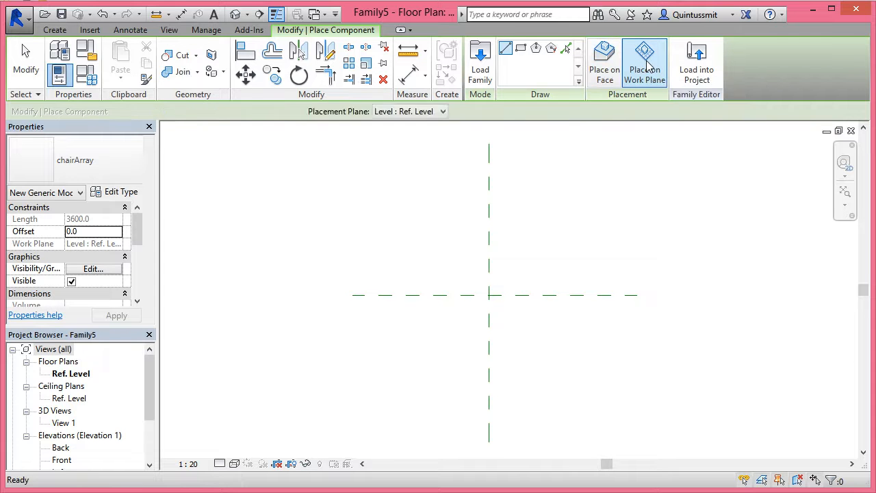
pyautogui.click(381, 231)
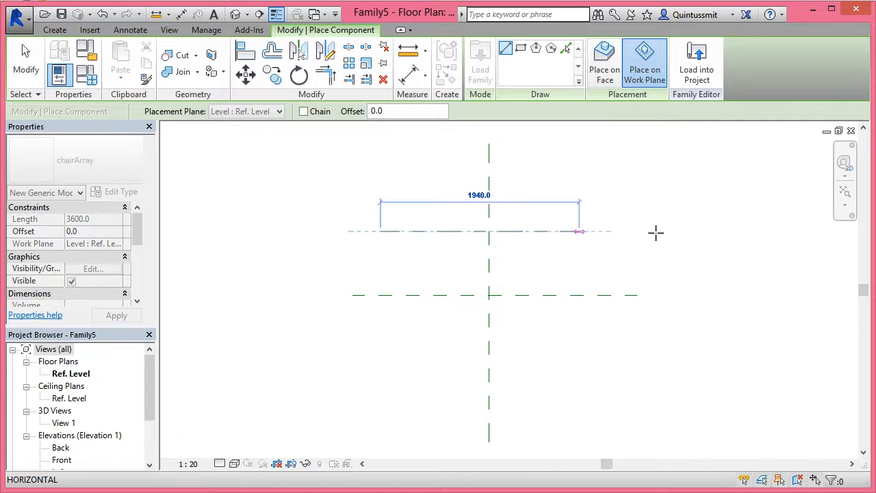
pyautogui.click(690, 230)
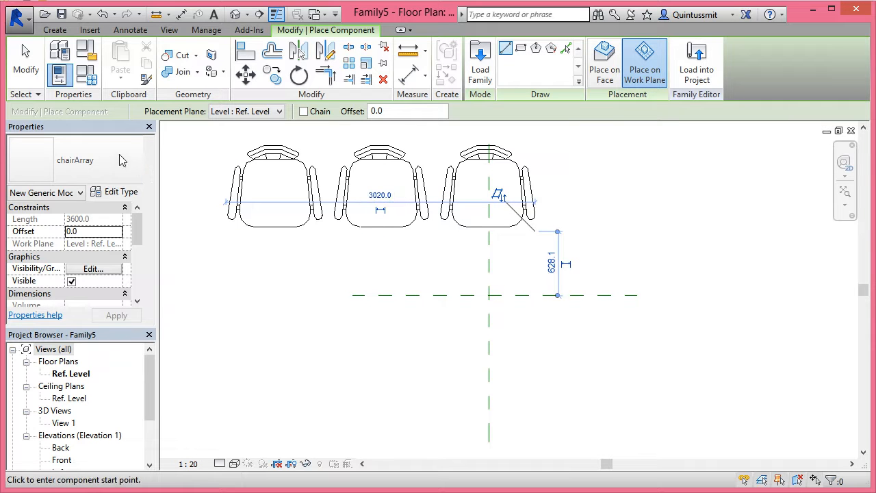
pyautogui.click(26, 65)
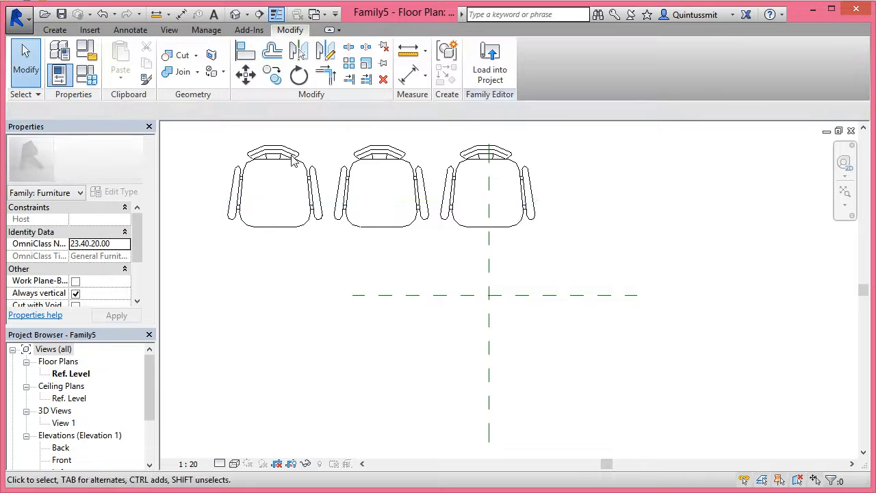
# Move the chair array so it is centred on the vertical reference plane, about 1500 mm above the horizontal reference plane
pyautogui.click(354, 167)
pyautogui.moveTo(354, 166); pyautogui.dragTo(463, 171)
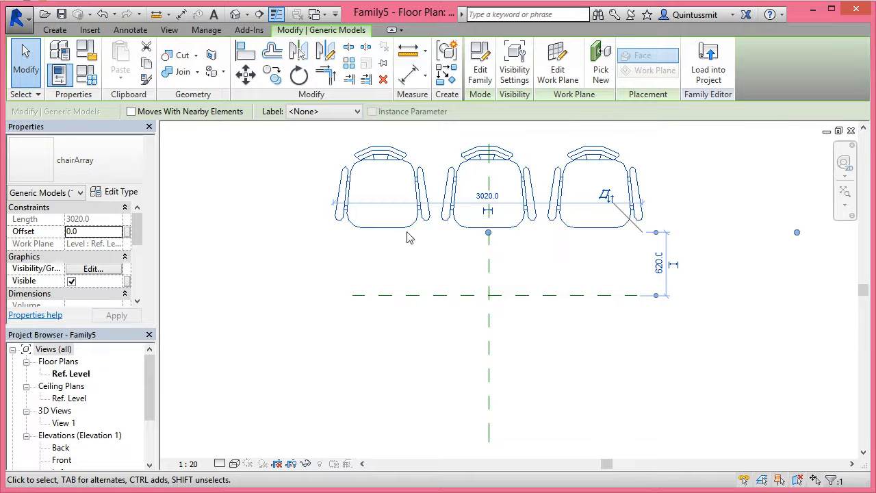
pyautogui.scroll(-4, 135, 241)
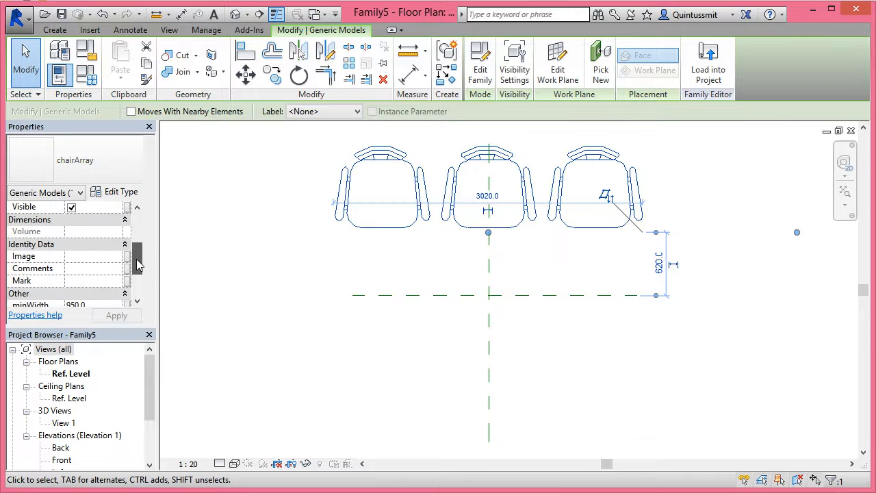
pyautogui.scroll(-3, 135, 260)
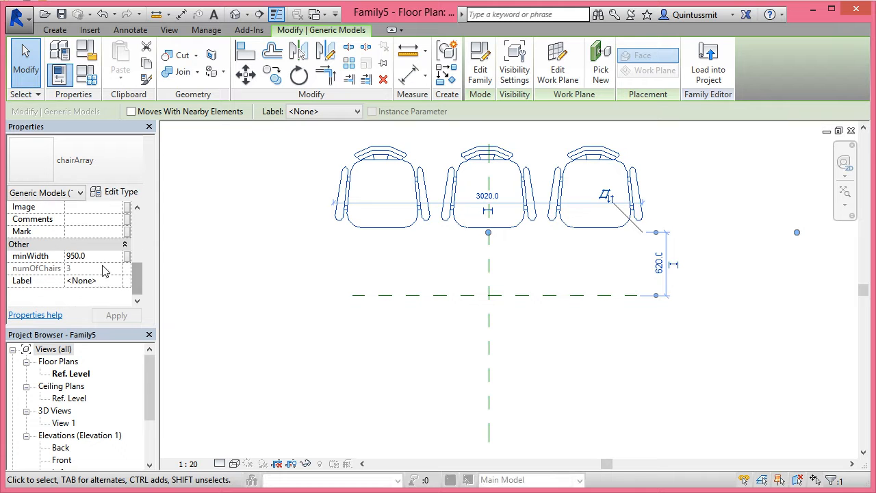
pyautogui.moveTo(139, 283); pyautogui.dragTo(147, 238)
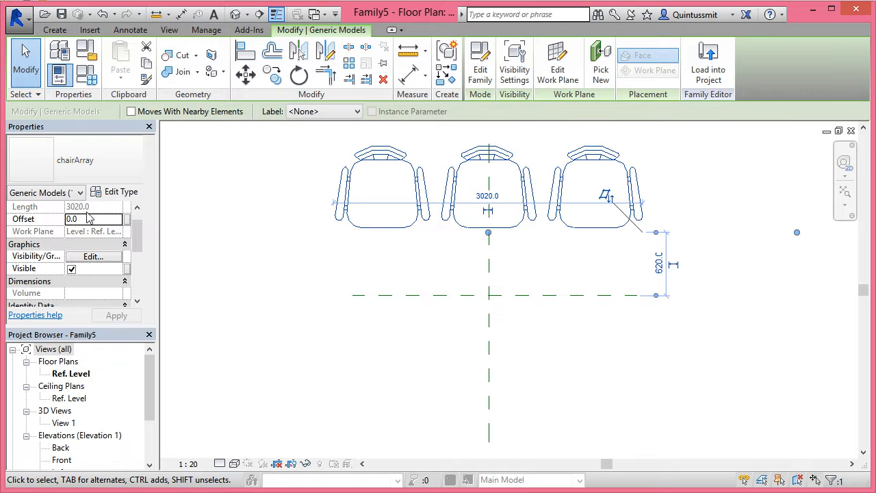
pyautogui.scroll(-2, 518, 327)
pyautogui.moveTo(512, 216); pyautogui.dragTo(507, 172)
pyautogui.moveTo(516, 294); pyautogui.dragTo(495, 295, button='middle')
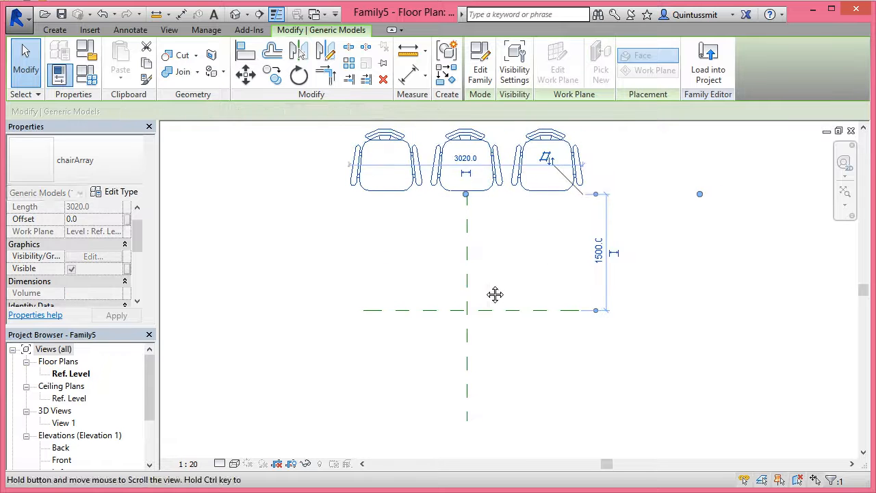
# Draw a vertical reference plane on each side of the chair array, the right one about 780 mm from its end
pyautogui.scroll(-1, 495, 294)
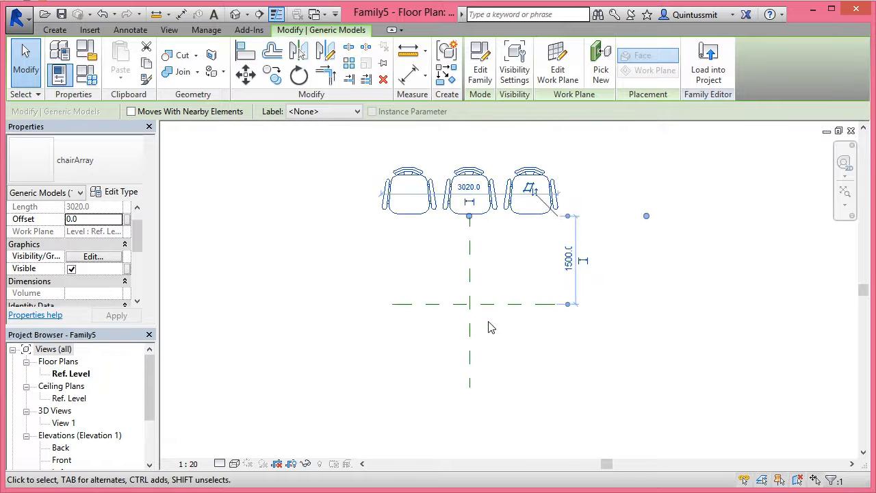
pyautogui.click(56, 31)
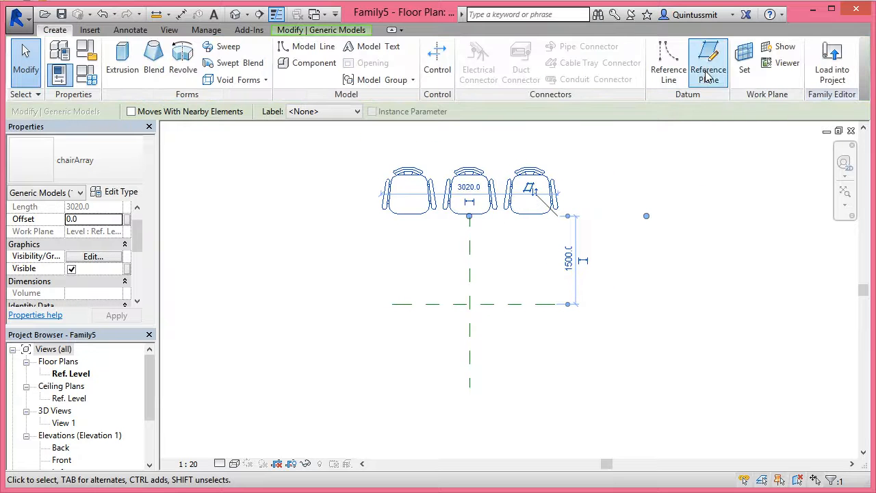
pyautogui.click(604, 173)
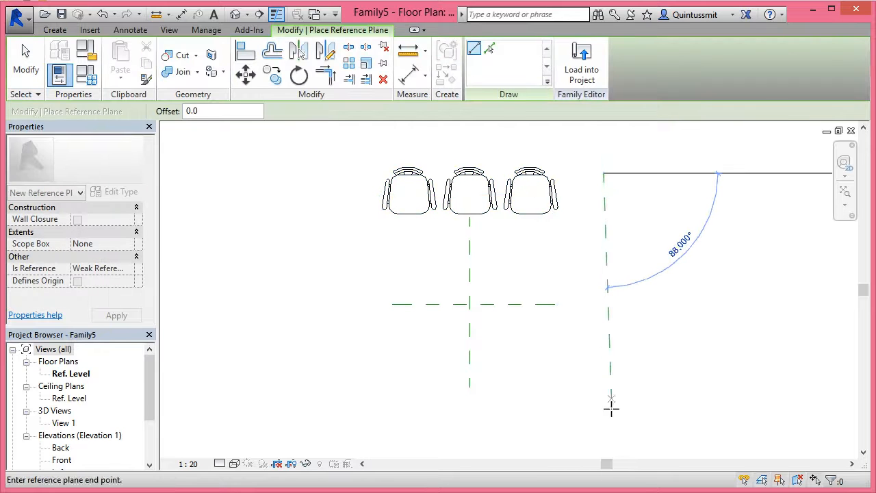
pyautogui.click(605, 418)
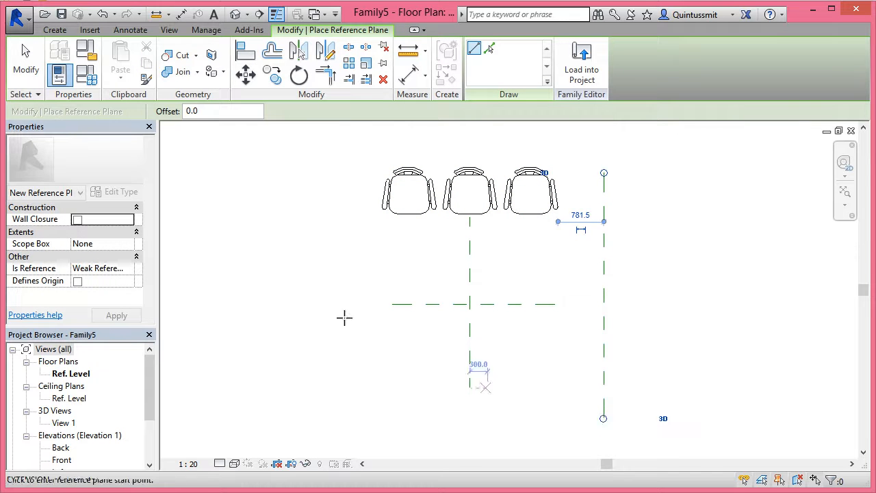
pyautogui.click(306, 172)
pyautogui.click(305, 417)
# Draw horizontal reference planes about 1250 mm below and about 1205 mm above the centre horizontal plane
pyautogui.click(257, 378)
pyautogui.click(661, 377)
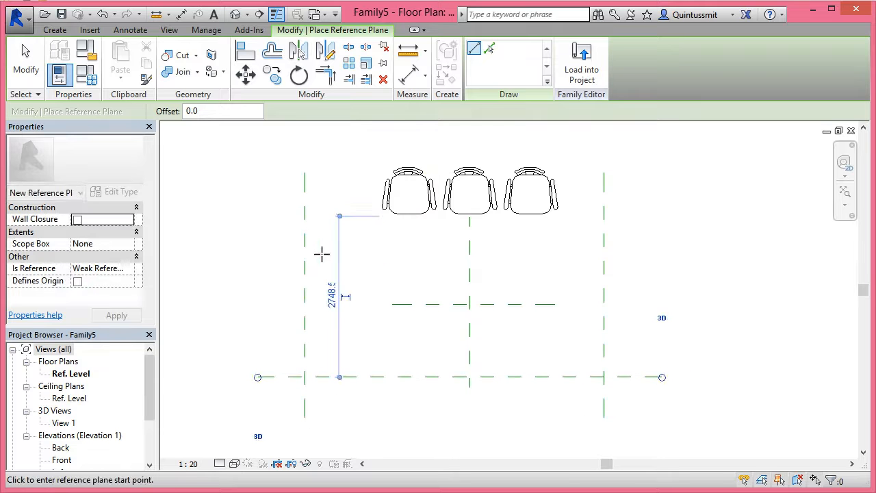
pyautogui.click(276, 233)
pyautogui.click(651, 234)
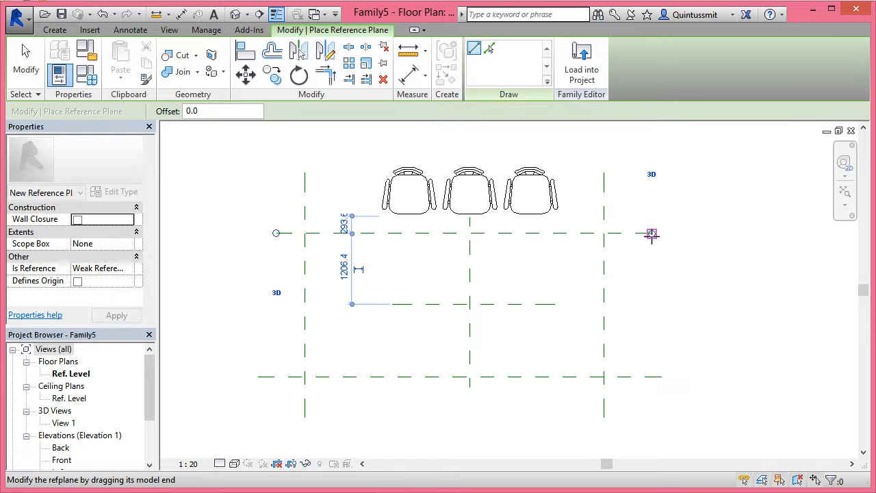
# Add an aligned dimension across the three horizontal reference planes and make its segments equal (EQ)
pyautogui.click(408, 75)
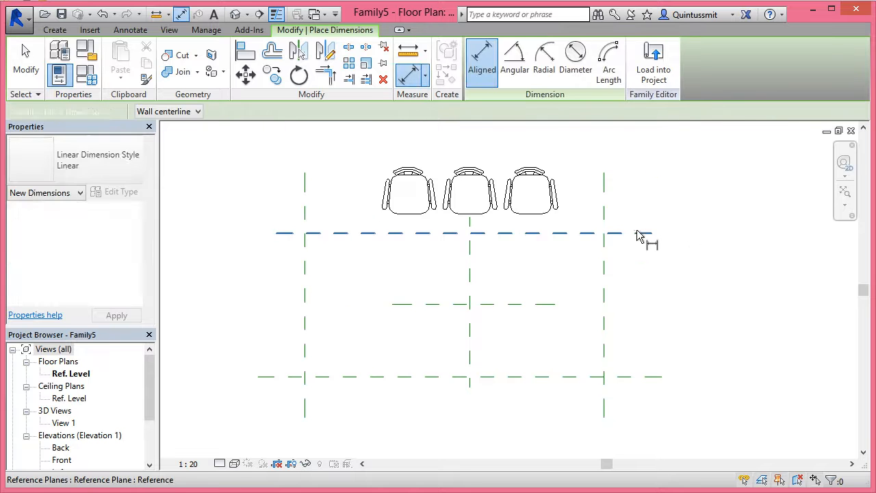
pyautogui.click(553, 304)
pyautogui.click(644, 377)
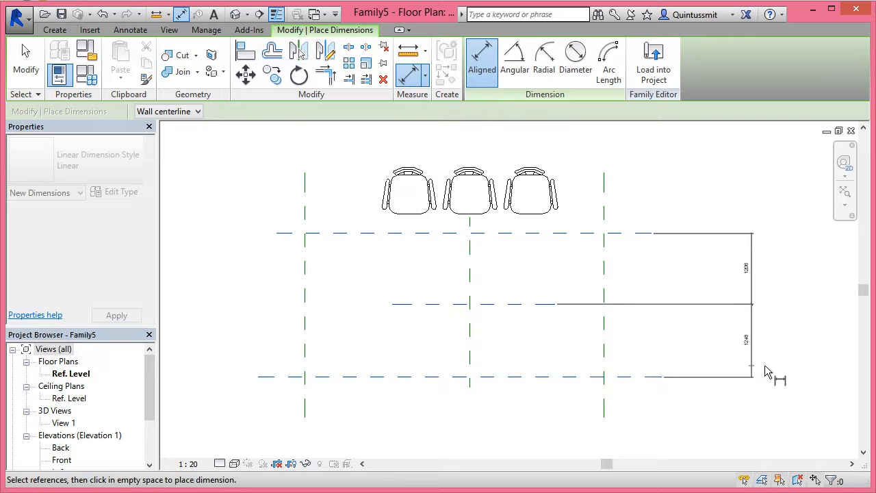
pyautogui.click(777, 324)
# Dimension across the three vertical reference planes below the layout and constrain both segments as equal (EQ)
pyautogui.click(604, 351)
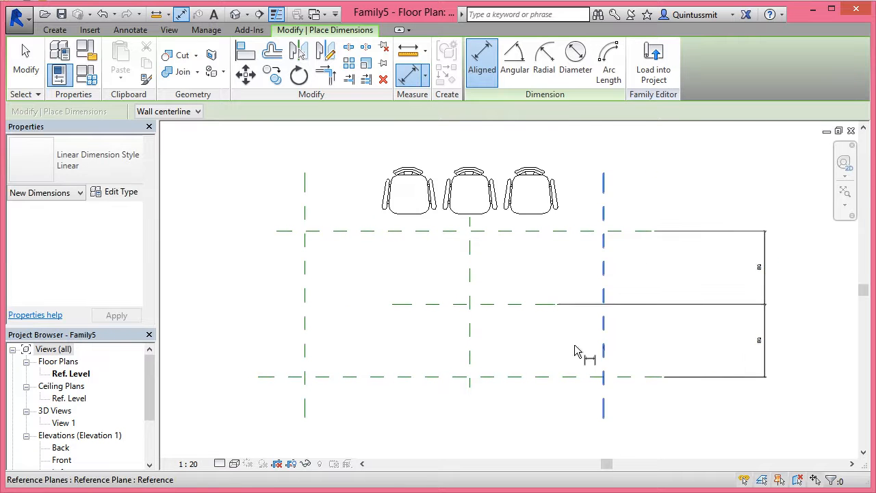
pyautogui.click(469, 346)
pyautogui.click(305, 348)
pyautogui.click(358, 429)
pyautogui.moveTo(378, 376); pyautogui.dragTo(399, 306, button='middle')
pyautogui.click(492, 373)
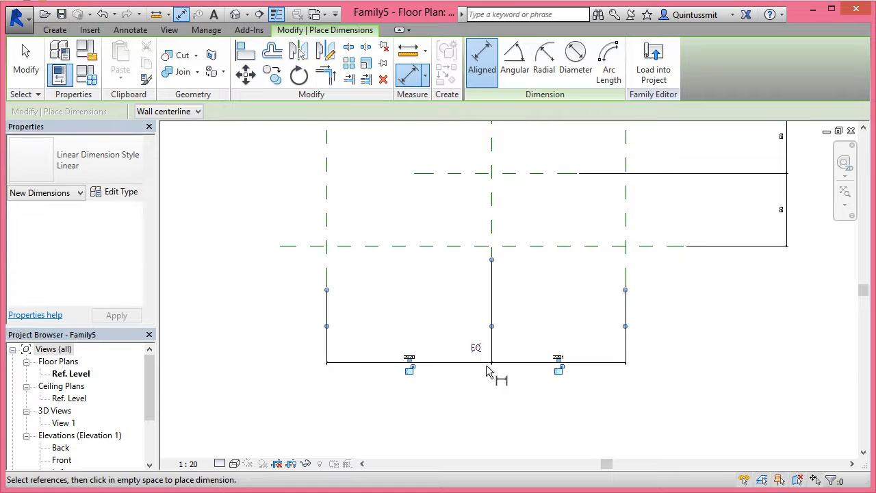
# Add overall aligned dimensions between the two outer vertical planes and between the two outer horizontal planes
pyautogui.moveTo(593, 359); pyautogui.dragTo(588, 383, button='middle')
pyautogui.scroll(-1, 588, 382)
pyautogui.click(384, 300)
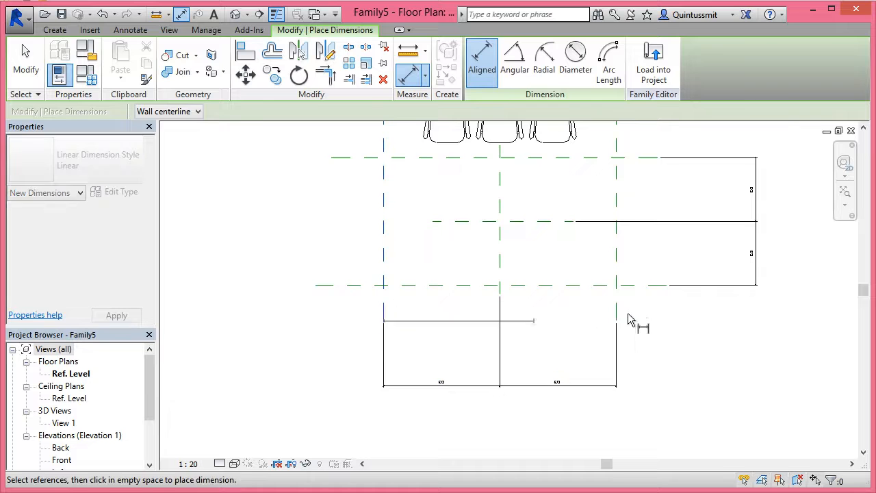
pyautogui.click(617, 316)
pyautogui.click(612, 412)
pyautogui.click(642, 158)
pyautogui.click(636, 286)
pyautogui.click(792, 289)
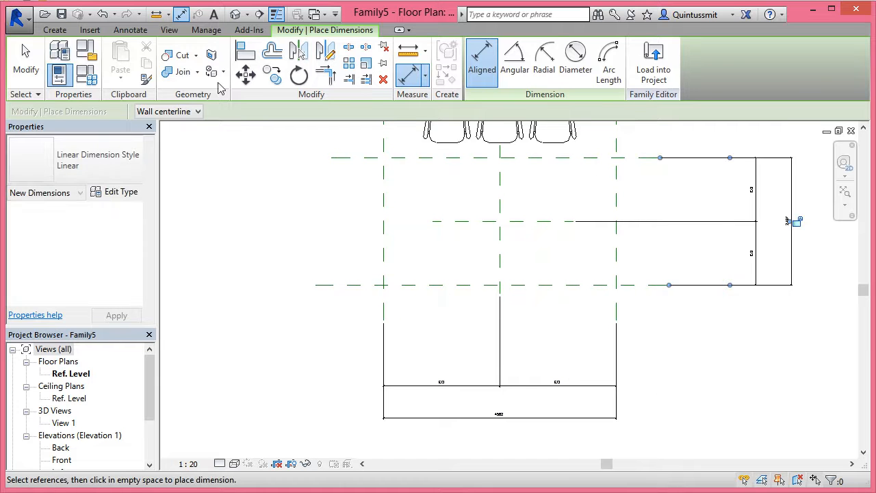
pyautogui.click(31, 61)
# Label the overall vertical dimension with a new instance parameter named tableWidth
pyautogui.click(793, 258)
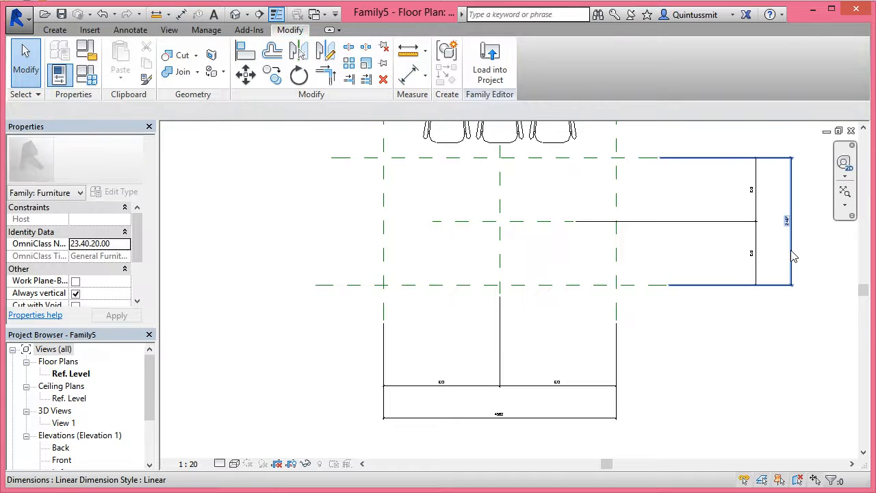
pyautogui.click(793, 251)
pyautogui.click(312, 111)
pyautogui.click(323, 135)
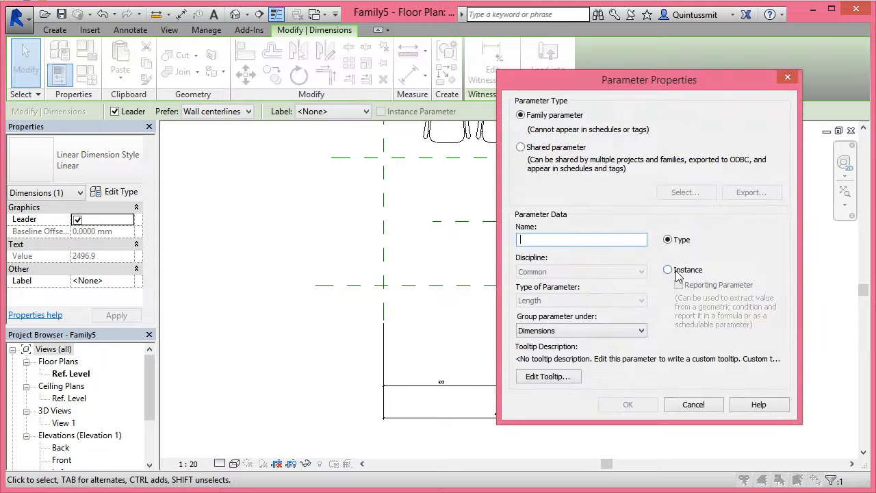
pyautogui.click(668, 270)
pyautogui.click(533, 240)
pyautogui.write('tableWidth')
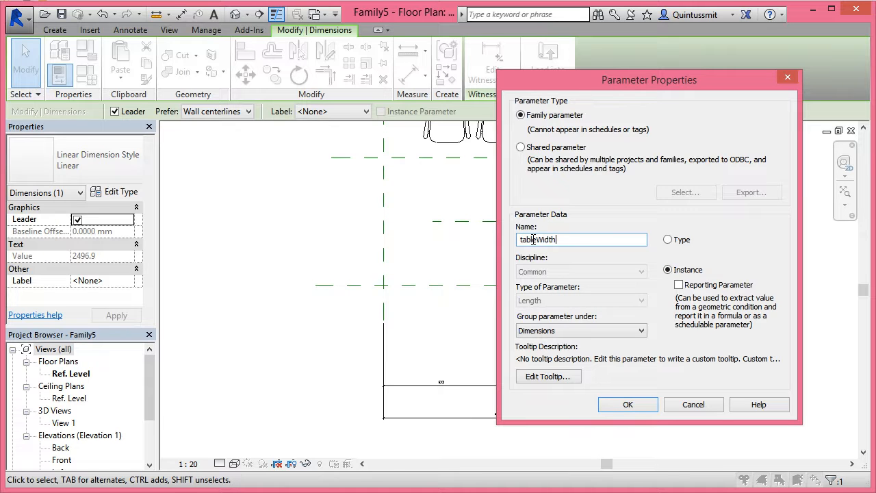
pyautogui.click(641, 406)
# Label the overall horizontal dimension with a new instance parameter named tableLength
pyautogui.click(568, 419)
pyautogui.click(328, 111)
pyautogui.click(321, 125)
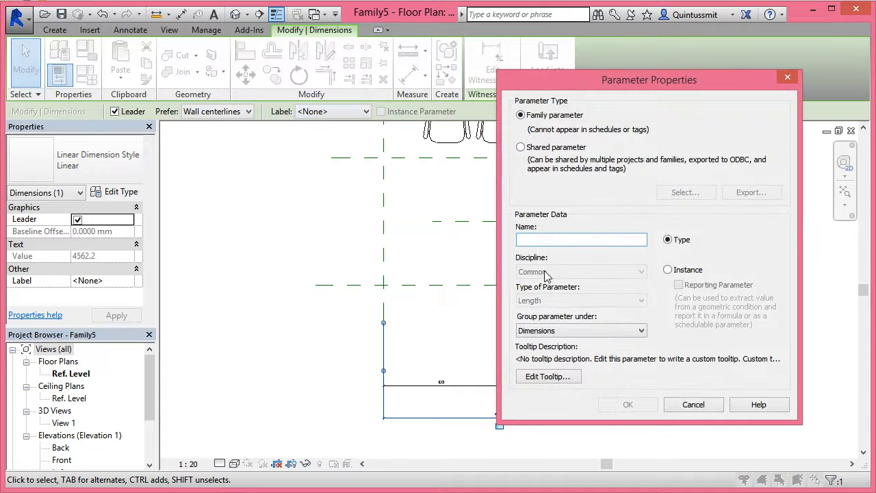
pyautogui.write('tableLength')
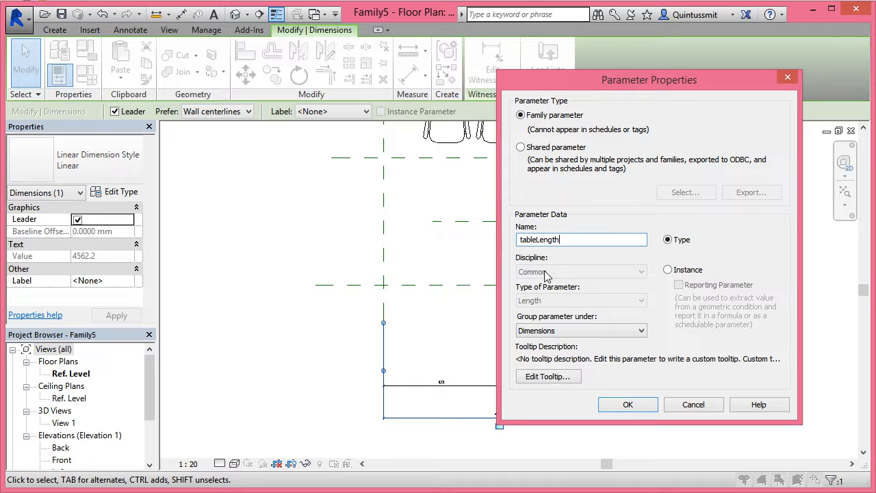
pyautogui.click(668, 270)
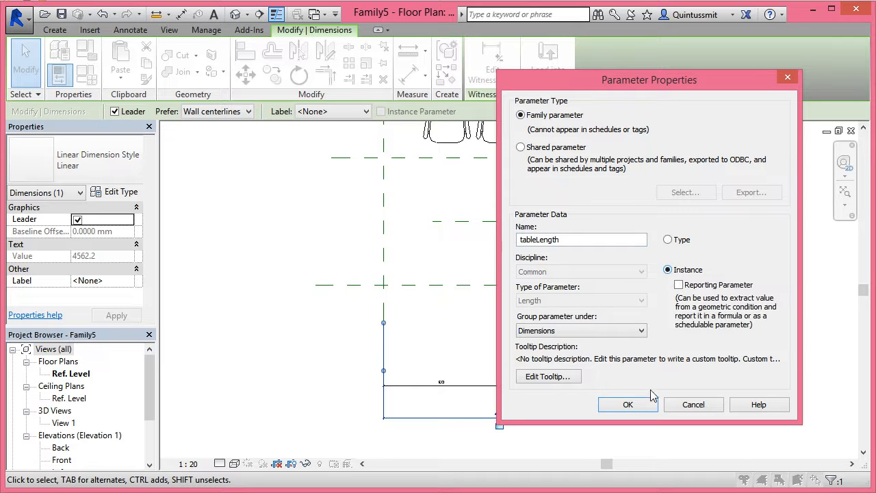
pyautogui.click(627, 404)
# Set tableLength to 6000 and tableWidth to 3000 in the family types and apply the values
pyautogui.moveTo(635, 347); pyautogui.dragTo(610, 369, button='middle')
pyautogui.click(86, 75)
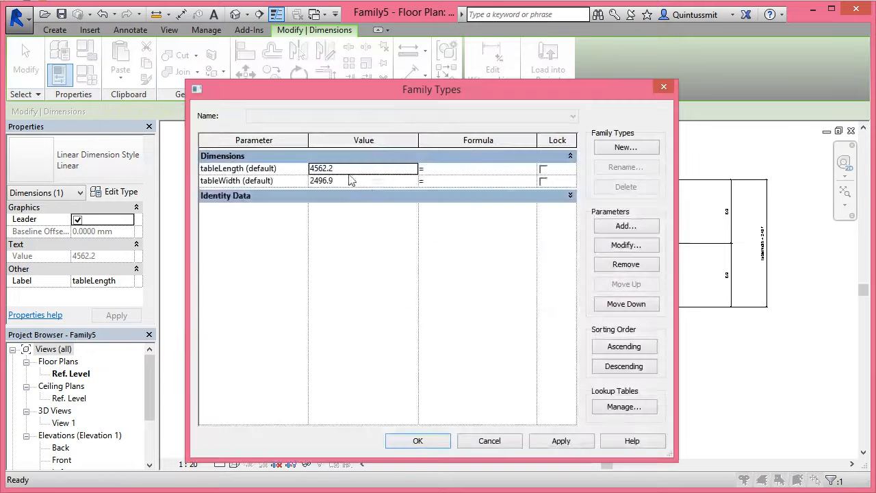
pyautogui.click(356, 169)
pyautogui.write('6000')
pyautogui.click(353, 181)
pyautogui.write('3000')
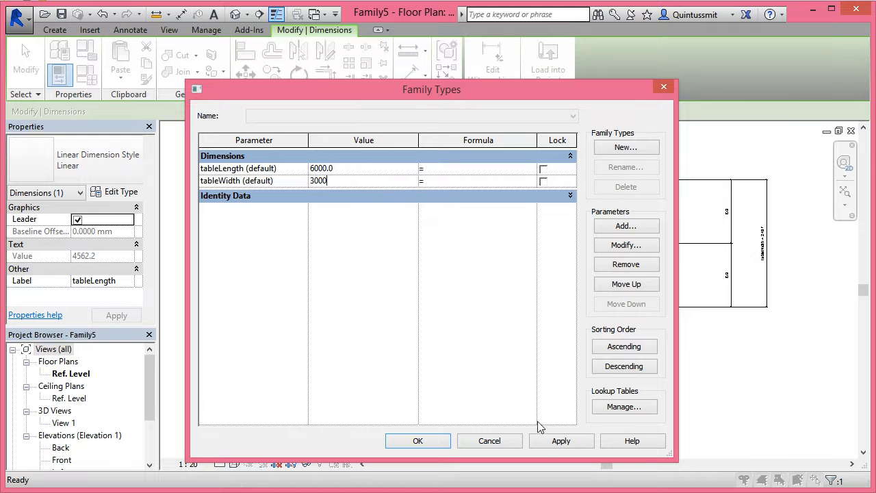
pyautogui.click(554, 443)
pyautogui.click(419, 441)
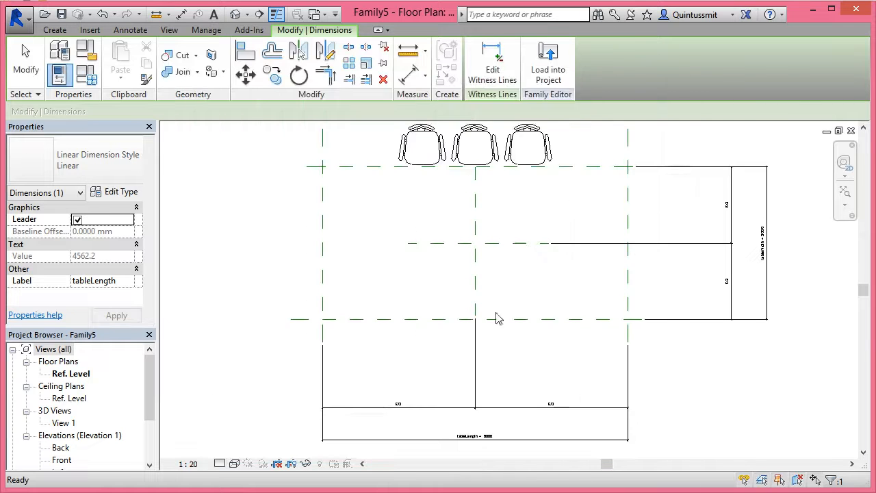
pyautogui.moveTo(418, 367); pyautogui.dragTo(380, 387, button='middle')
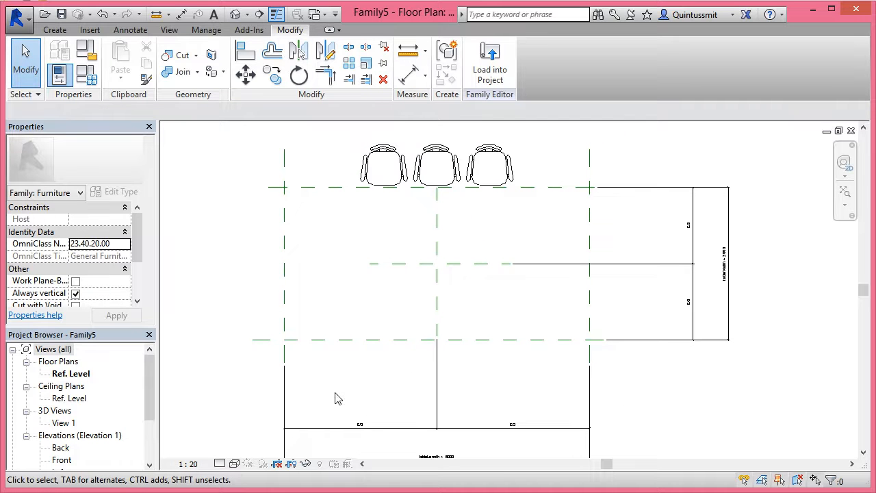
# Select the nested chair array above the table and examine its Length property against the table's planes and dimensions
pyautogui.moveTo(384, 307); pyautogui.dragTo(390, 342, button='middle')
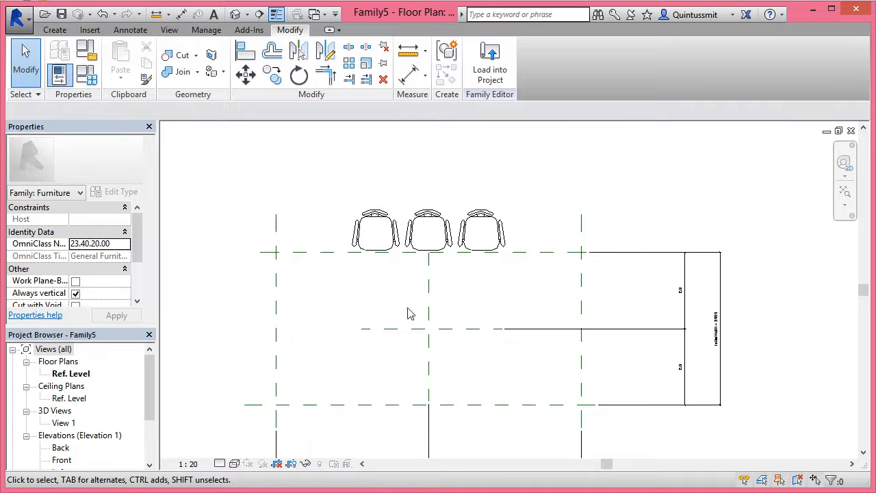
pyautogui.click(414, 226)
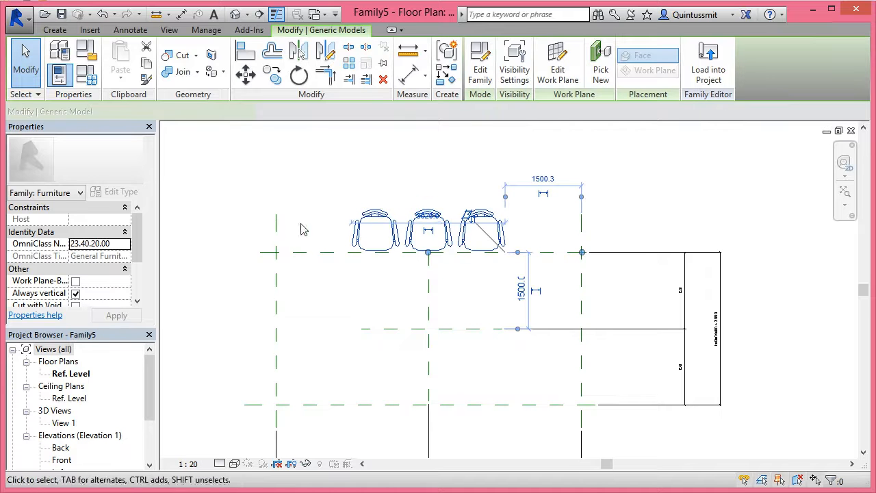
pyautogui.moveTo(318, 353); pyautogui.dragTo(317, 207, button='middle')
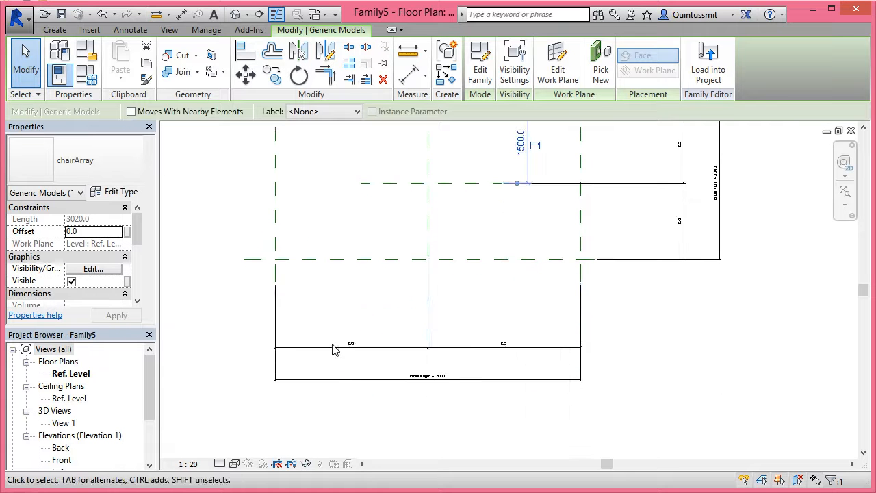
pyautogui.moveTo(420, 321); pyautogui.dragTo(420, 431, button='middle')
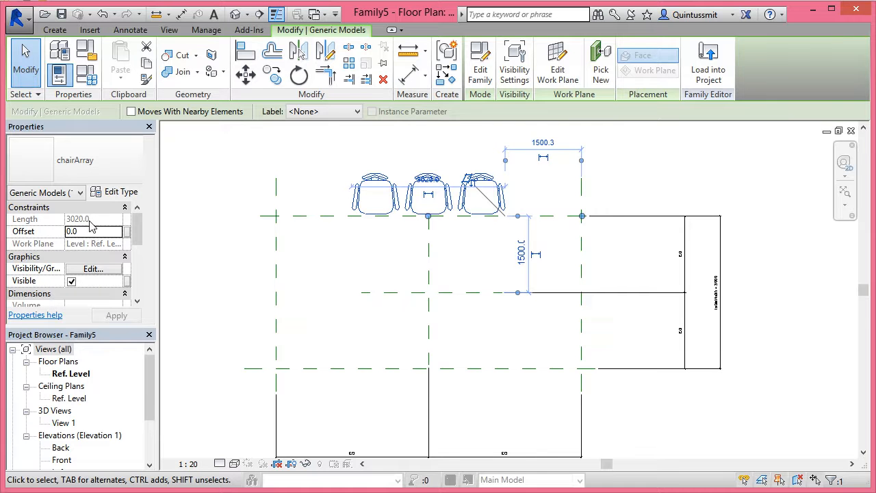
pyautogui.moveTo(399, 237); pyautogui.dragTo(399, 262, button='middle')
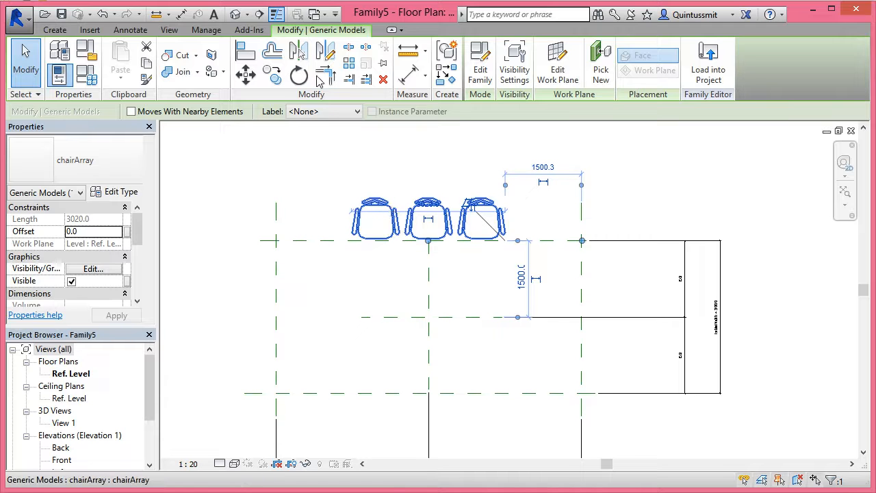
# Switch to the chairArray family's floor plan and open its family types
pyautogui.click(171, 31)
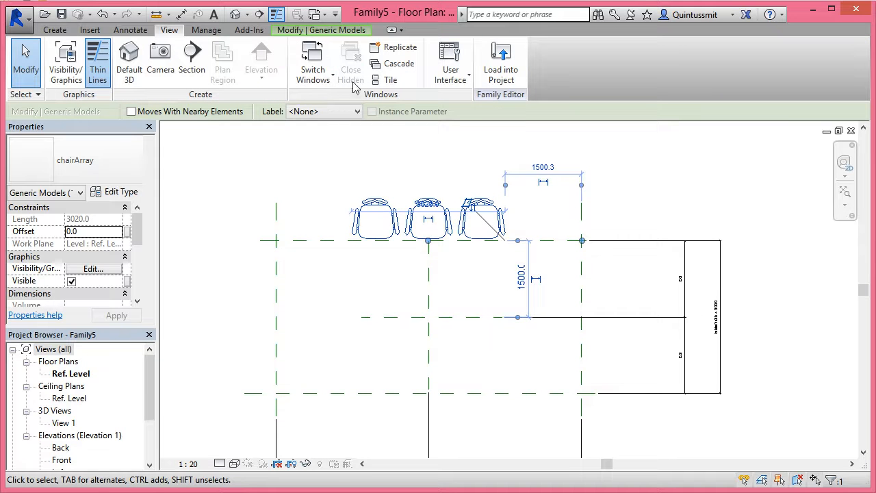
pyautogui.click(313, 75)
pyautogui.click(335, 118)
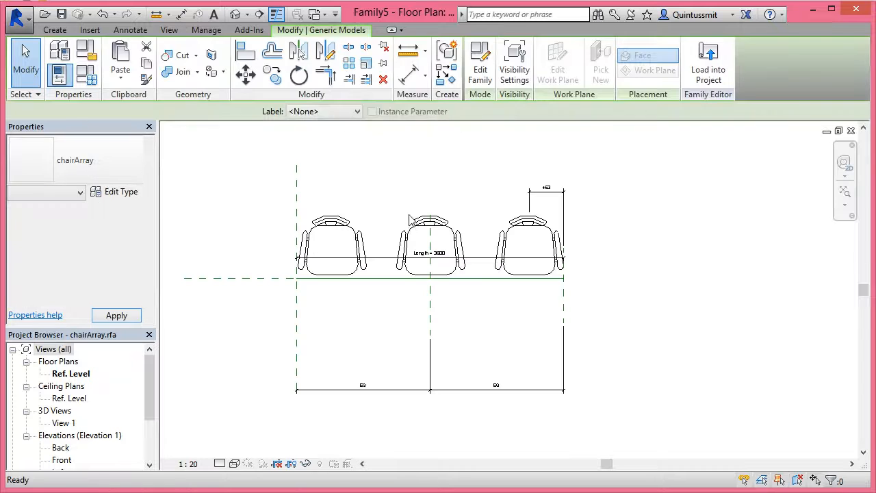
pyautogui.click(226, 135)
pyautogui.click(92, 76)
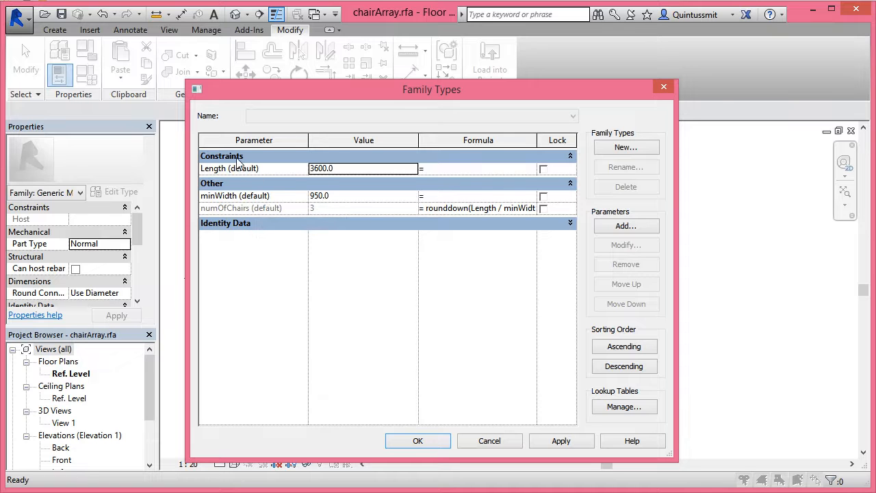
pyautogui.moveTo(356, 105); pyautogui.dragTo(401, 113)
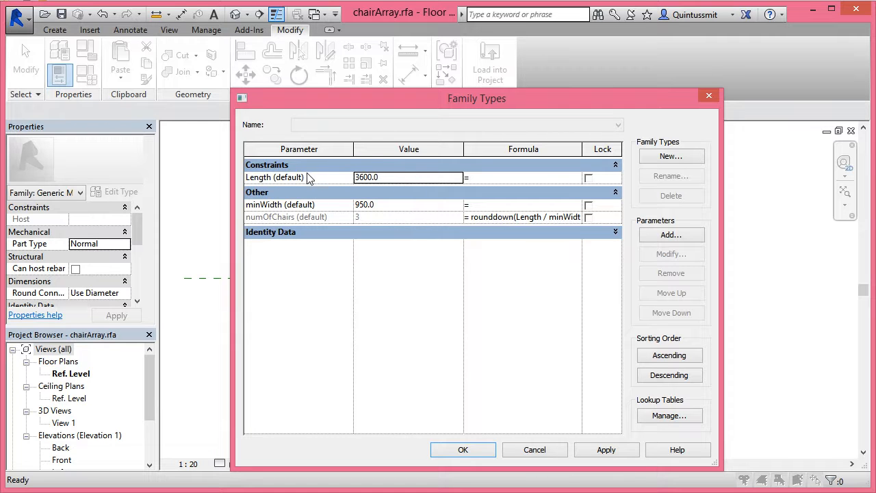
# Add an instance family parameter named arrayLength of type Length, grouped under Dimensions
pyautogui.click(671, 236)
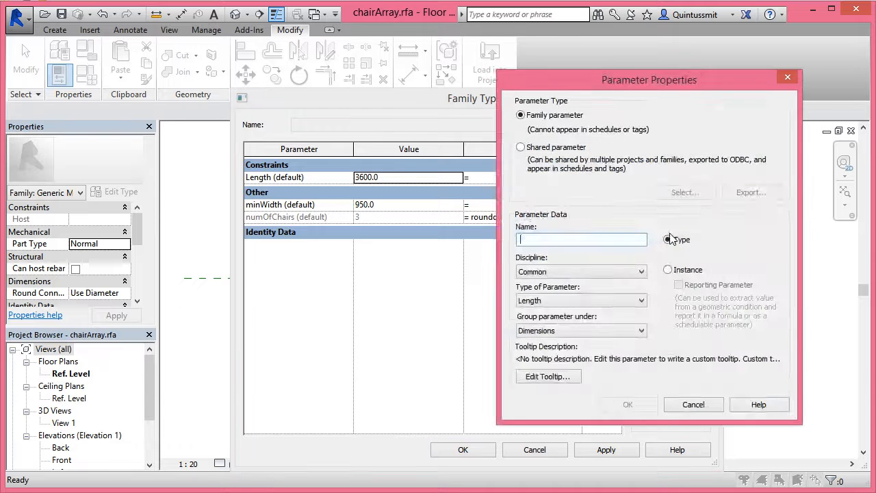
pyautogui.write('arrayLegn')
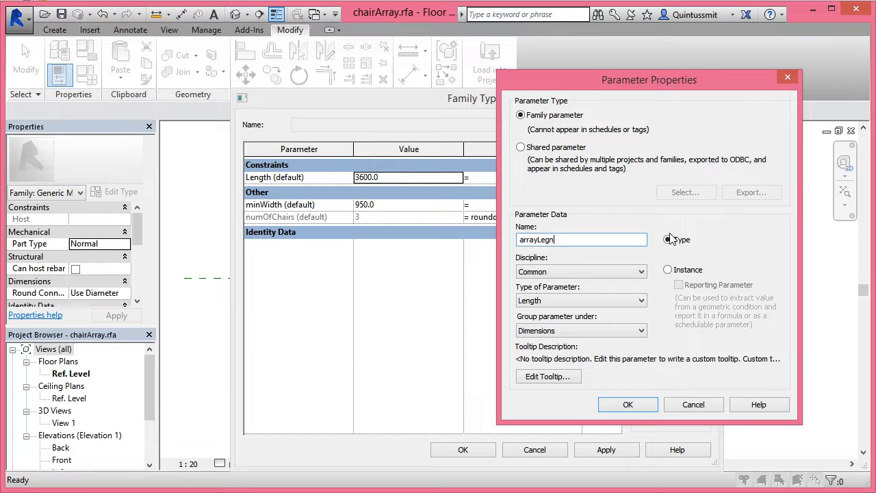
pyautogui.press('BackSpace')
pyautogui.write('ngth')
pyautogui.click(668, 270)
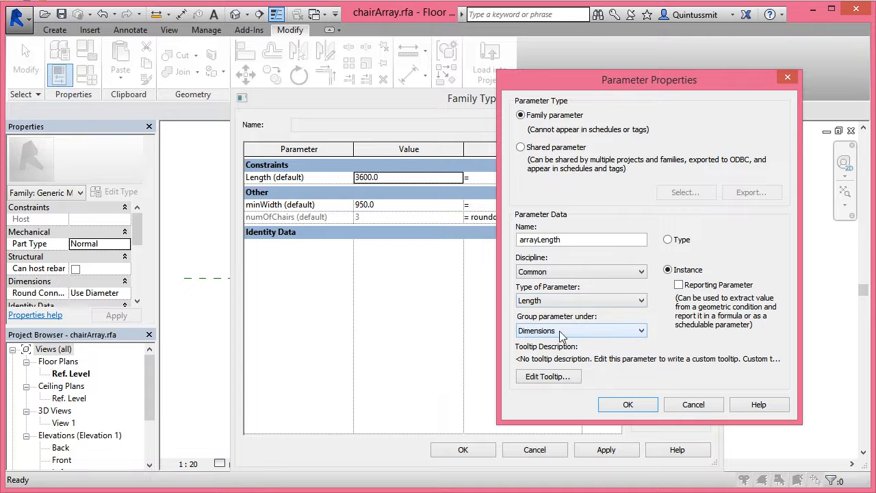
pyautogui.click(626, 403)
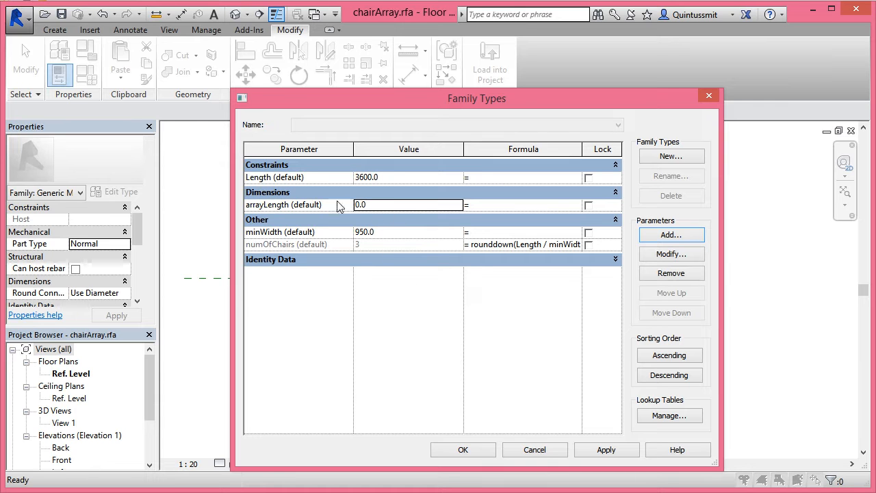
# Set arrayLength to 3600 and drive the Length parameter with the formula arrayLength
pyautogui.click(375, 205)
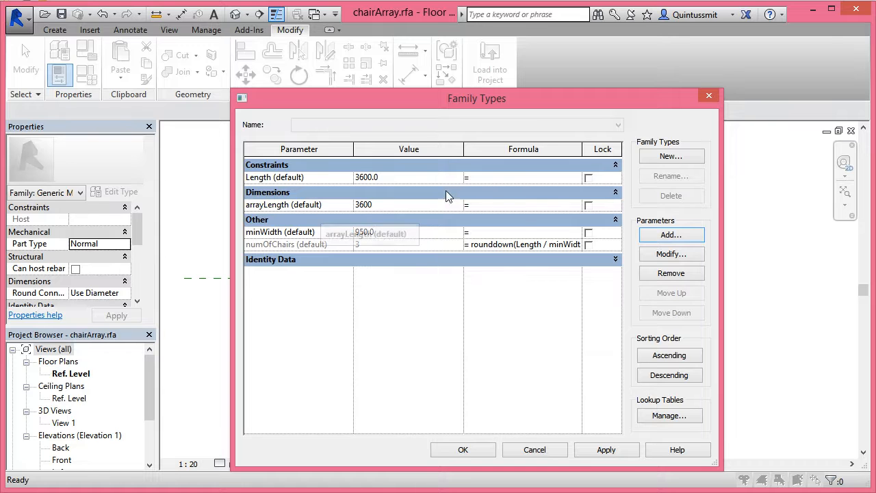
pyautogui.click(484, 176)
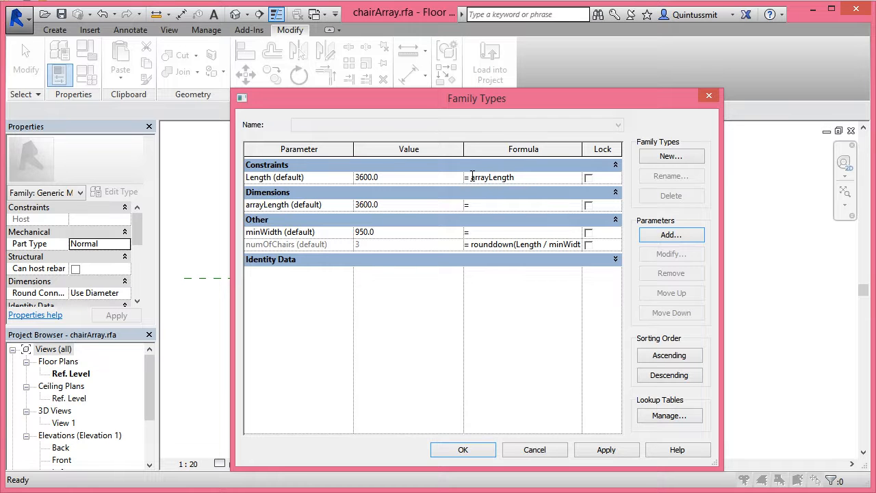
# Set arrayLength to 4500, apply the value and close the family types
pyautogui.click(390, 204)
pyautogui.write('4500')
pyautogui.click(613, 450)
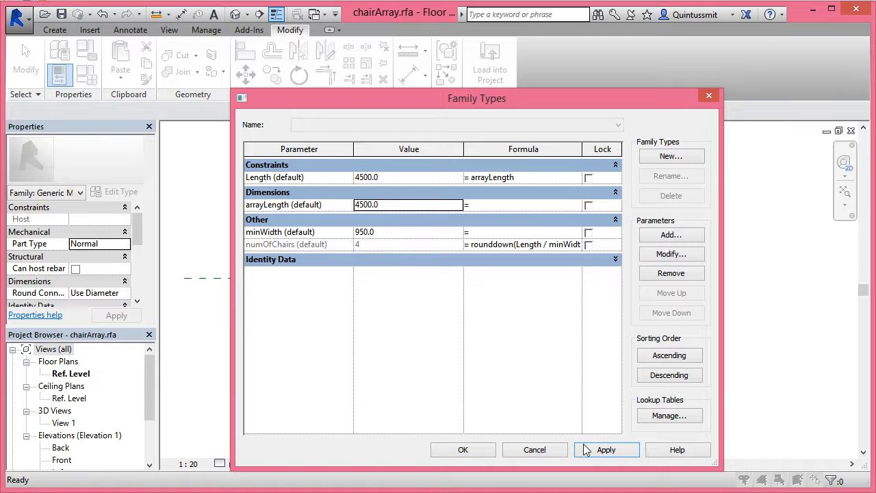
pyautogui.click(450, 449)
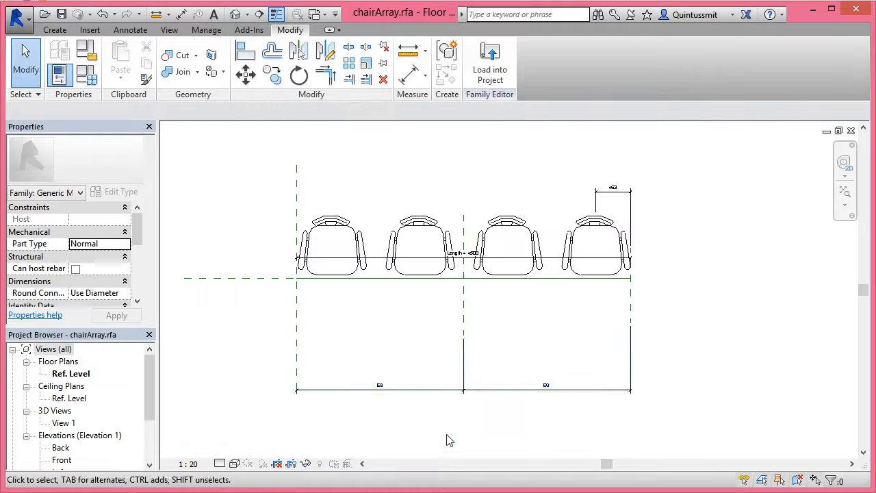
# Load the chairArray family into Family5, overwriting the existing version
pyautogui.click(502, 74)
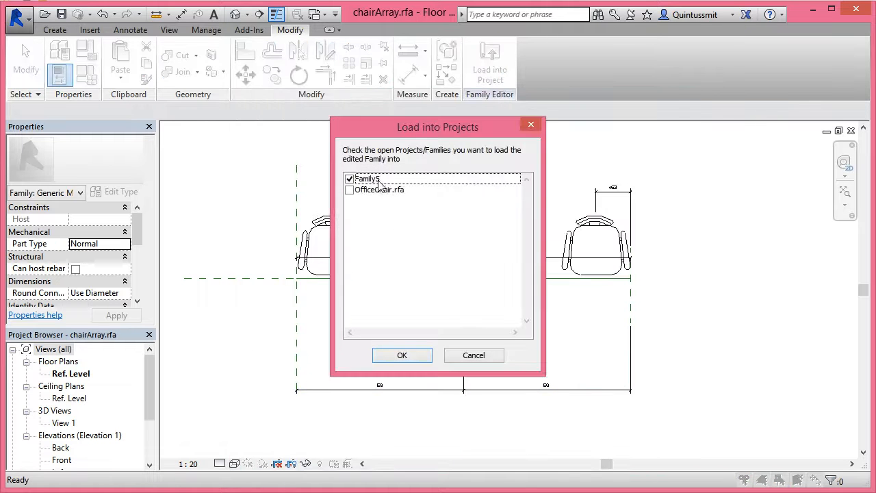
pyautogui.click(401, 356)
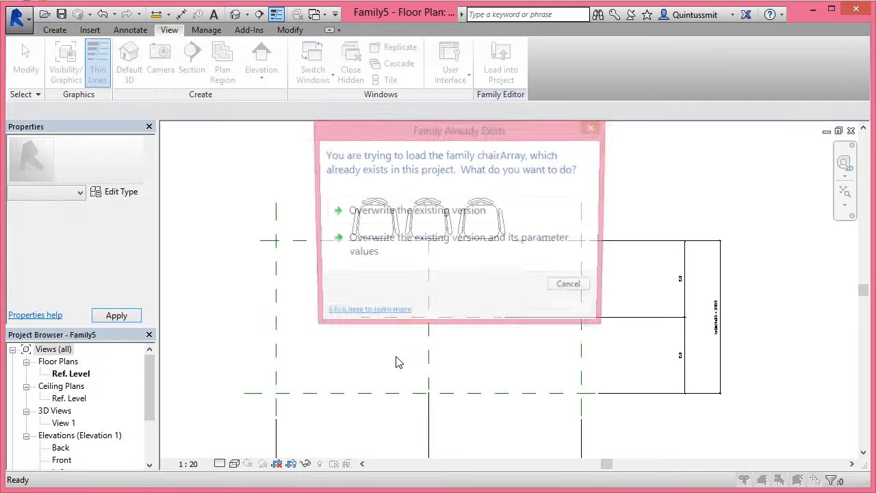
pyautogui.click(405, 212)
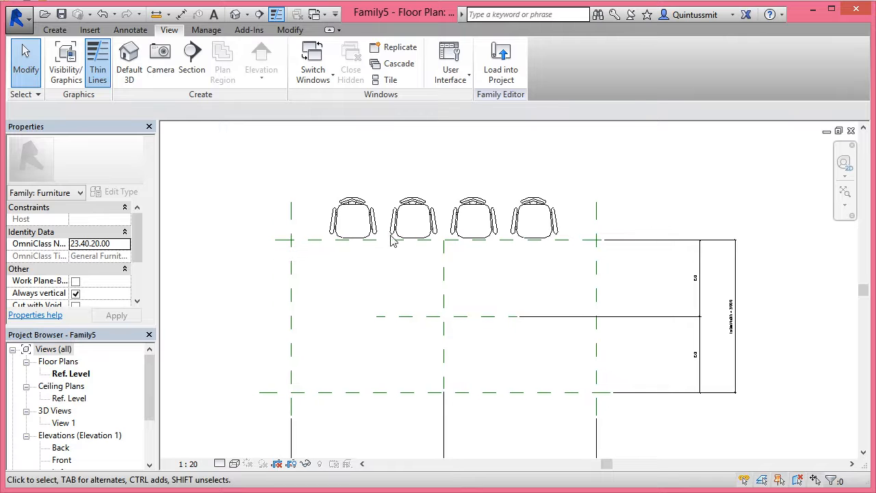
# Associate the nested chair array's arrayLength parameter with the tableLength family parameter
pyautogui.click(378, 225)
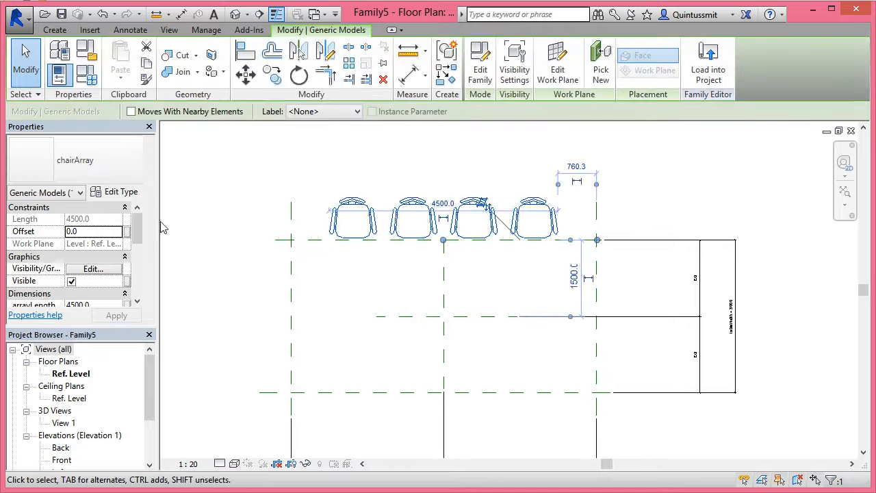
pyautogui.scroll(-3, 136, 223)
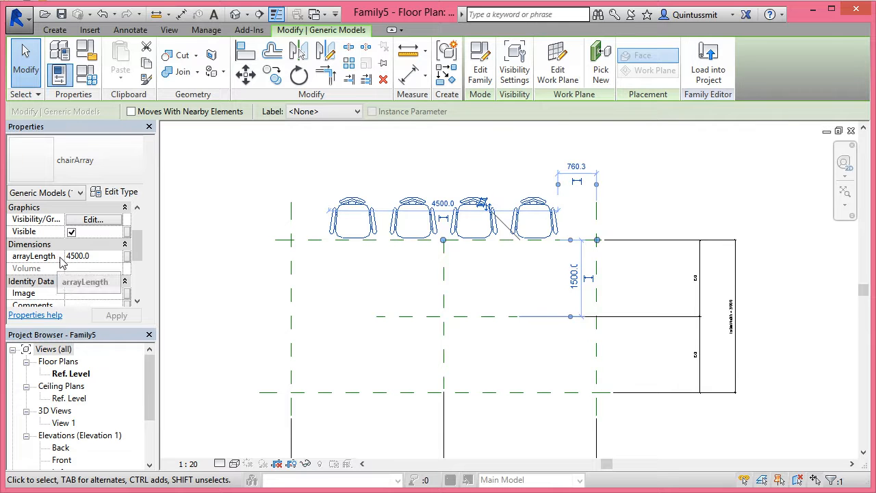
pyautogui.click(127, 256)
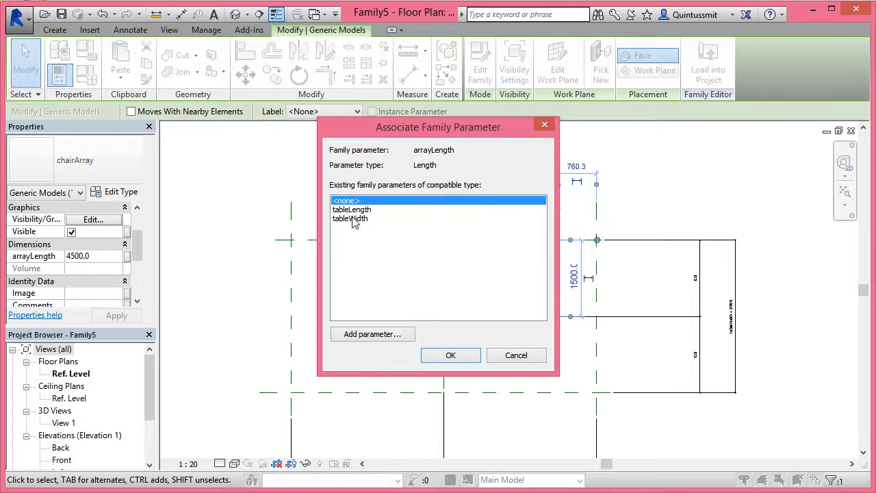
pyautogui.click(356, 210)
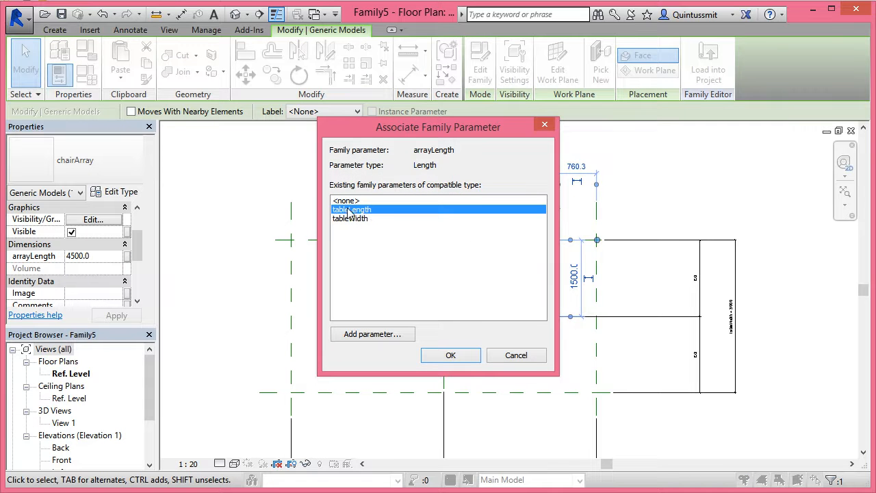
pyautogui.click(450, 354)
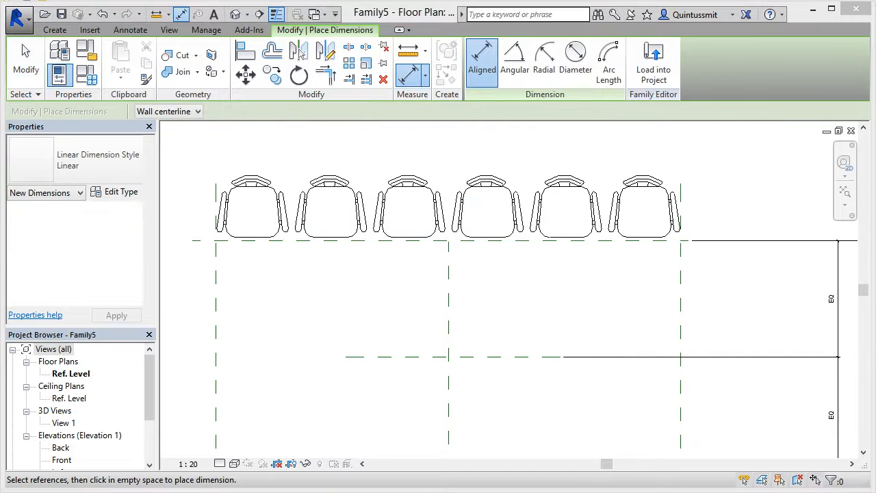
# Mirror the chair array about the Center (Front/Back) reference plane to the opposite side of the table
pyautogui.click(509, 278)
pyautogui.scroll(-2, 516, 245)
pyautogui.moveTo(516, 265); pyautogui.dragTo(504, 246, button='middle')
pyautogui.click(26, 62)
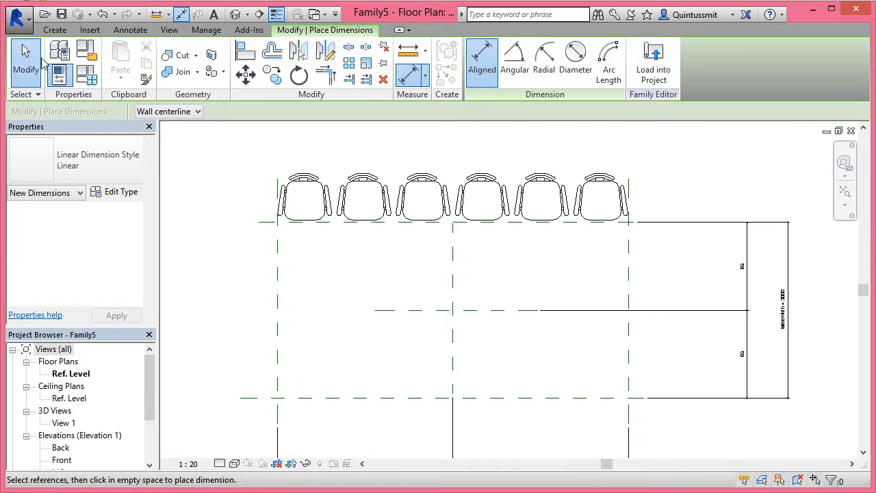
pyautogui.click(340, 193)
pyautogui.click(347, 197)
pyautogui.moveTo(442, 272); pyautogui.dragTo(435, 224, button='middle')
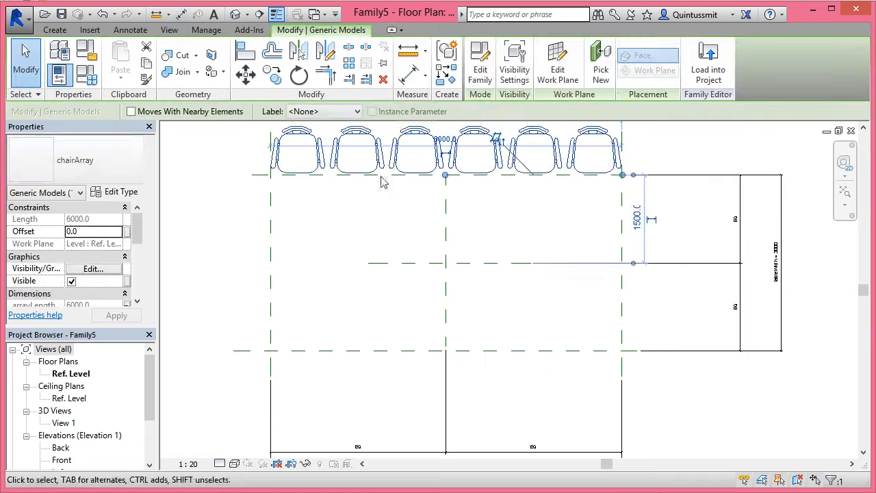
pyautogui.click(303, 56)
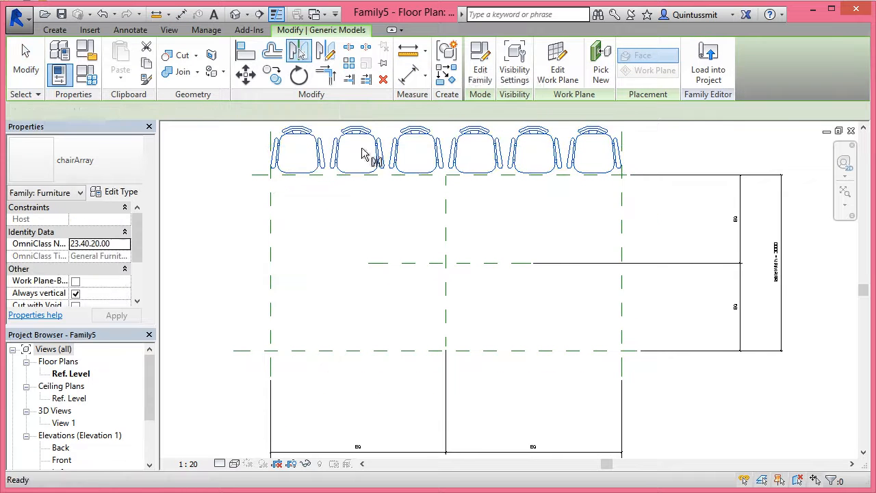
pyautogui.click(412, 264)
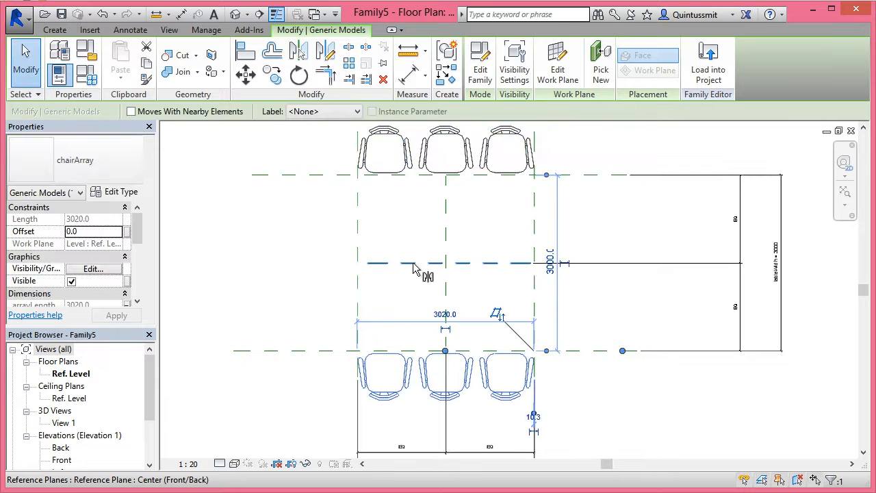
# Set tableLength to 5500 in the family types and apply it
pyautogui.moveTo(580, 296); pyautogui.dragTo(558, 300, button='middle')
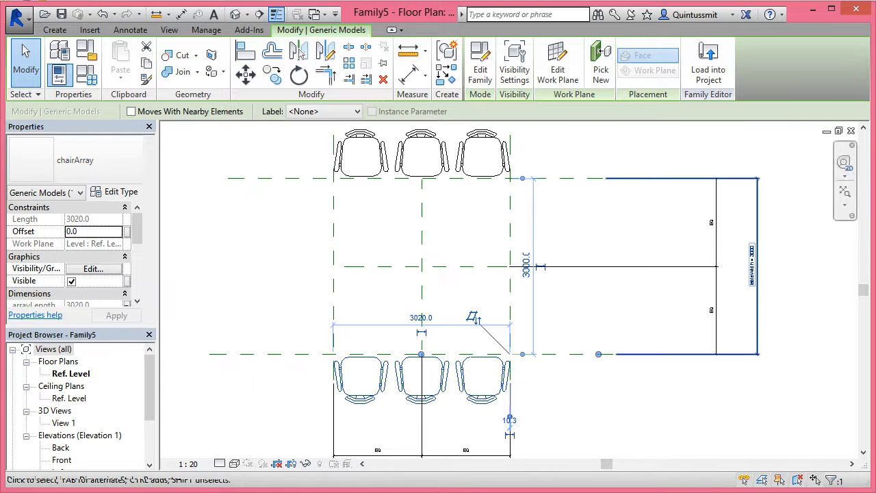
pyautogui.click(86, 75)
pyautogui.click(392, 181)
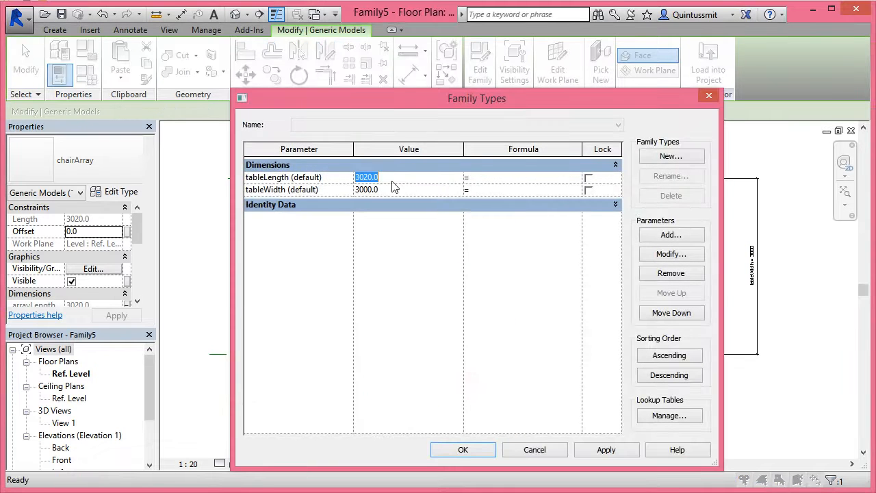
pyautogui.write('5500')
pyautogui.click(625, 450)
pyautogui.click(483, 449)
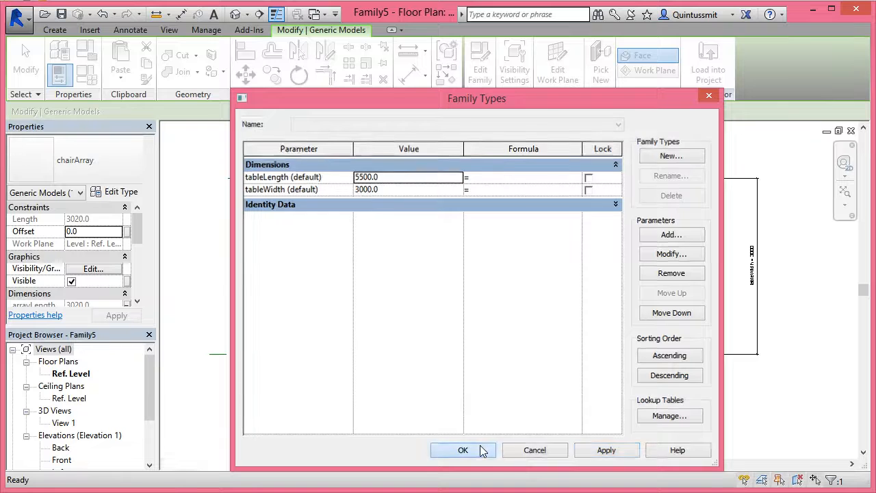
# Set tableWidth to 2000 in the family types and apply it
pyautogui.scroll(-1, 499, 385)
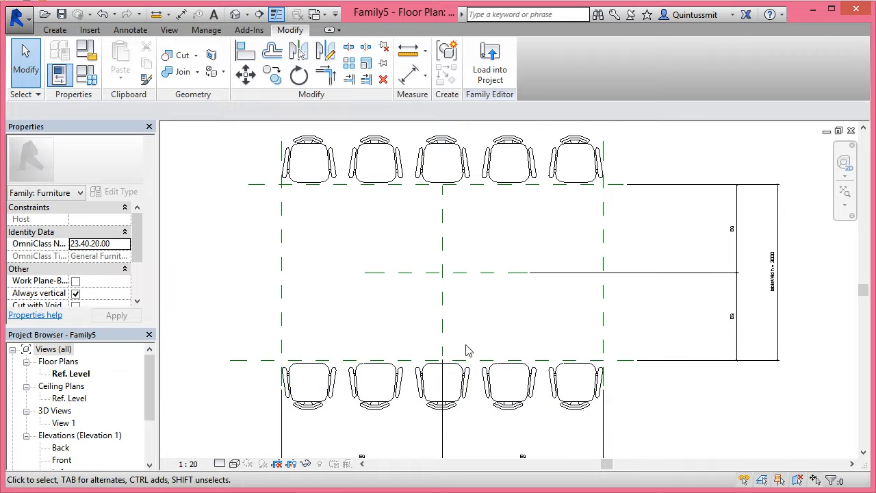
pyautogui.click(87, 74)
pyautogui.click(387, 191)
pyautogui.doubleClick(387, 190)
pyautogui.write('2000')
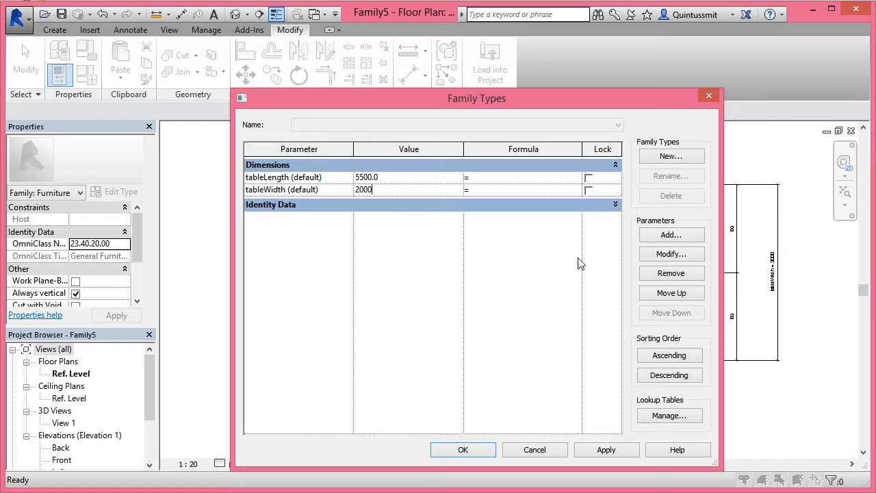
pyautogui.click(606, 449)
pyautogui.click(463, 450)
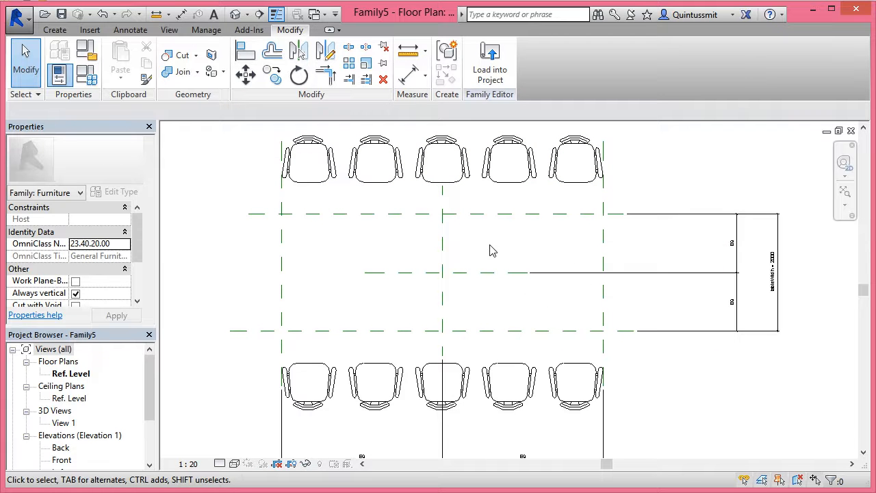
# Move both nested chair arrays toward the table until each sits about 100 mm outside its long edge
pyautogui.click(461, 183)
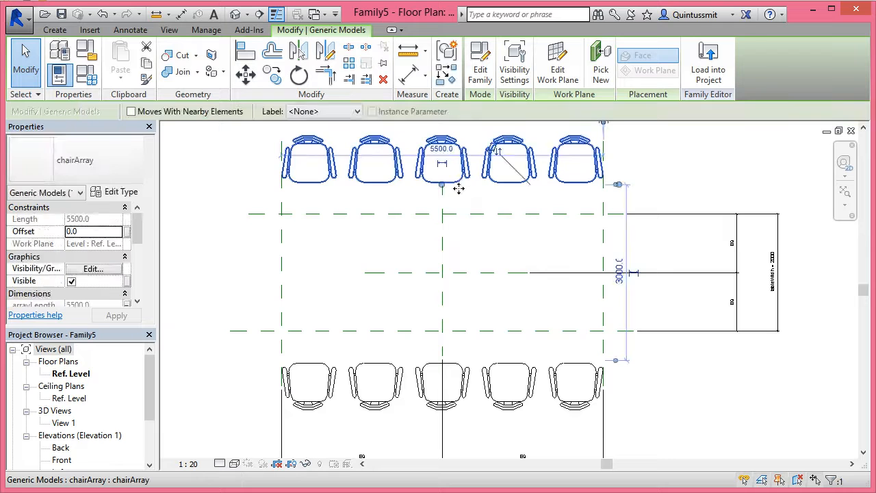
pyautogui.moveTo(457, 201); pyautogui.dragTo(456, 214)
pyautogui.click(457, 368)
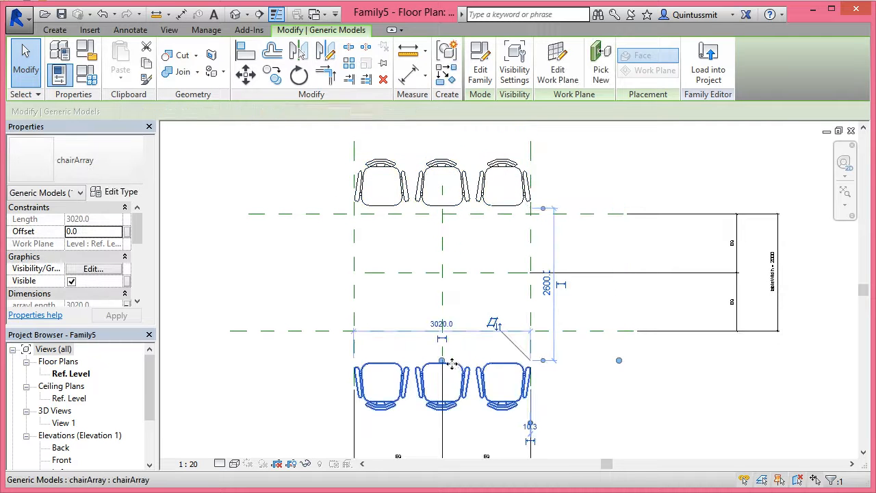
pyautogui.moveTo(449, 350); pyautogui.dragTo(448, 340)
pyautogui.scroll(1, 498, 335)
pyautogui.moveTo(497, 335); pyautogui.dragTo(497, 339, button='middle')
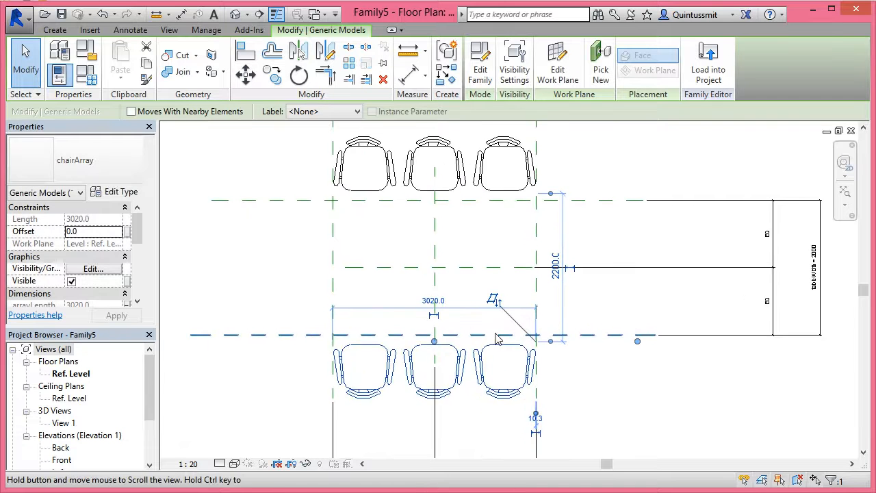
# Add aligned dimensions between each chair array and the adjacent table-edge reference plane
pyautogui.click(408, 78)
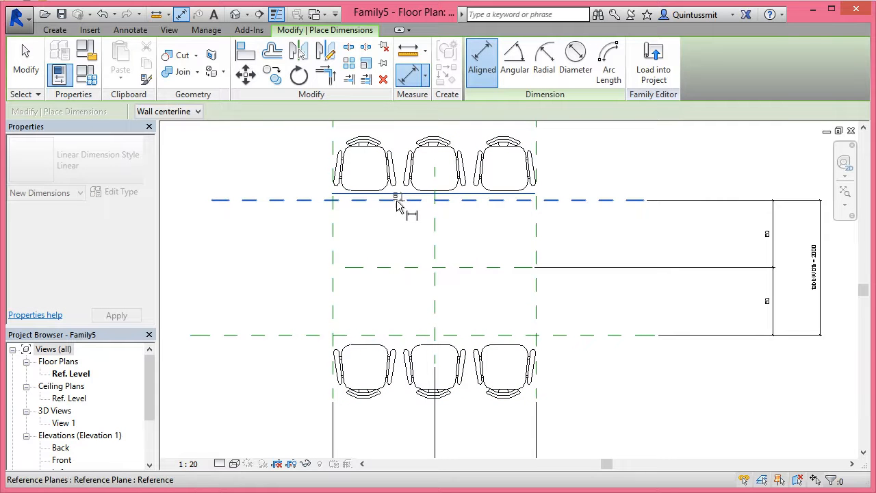
pyautogui.click(262, 199)
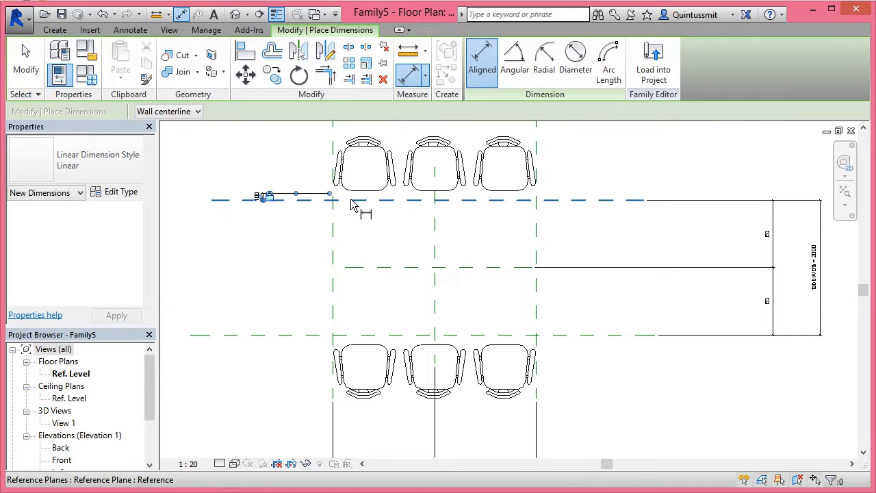
pyautogui.click(360, 342)
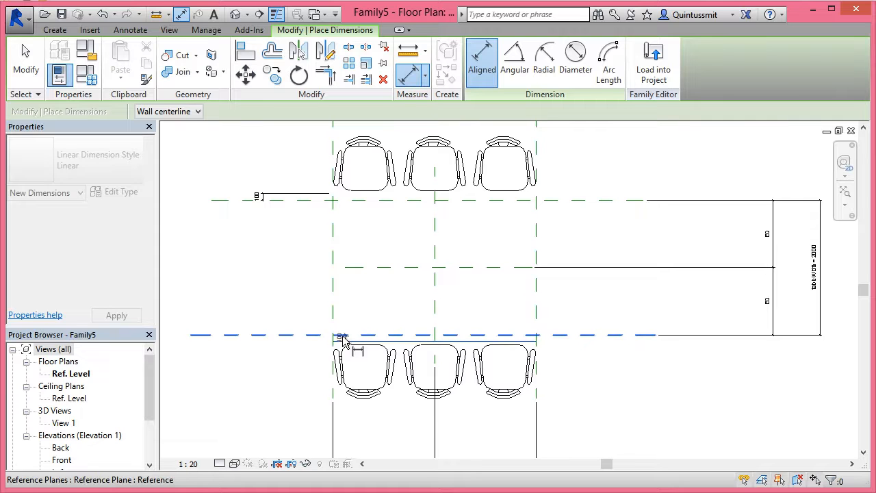
pyautogui.click(260, 337)
pyautogui.scroll(3, 262, 362)
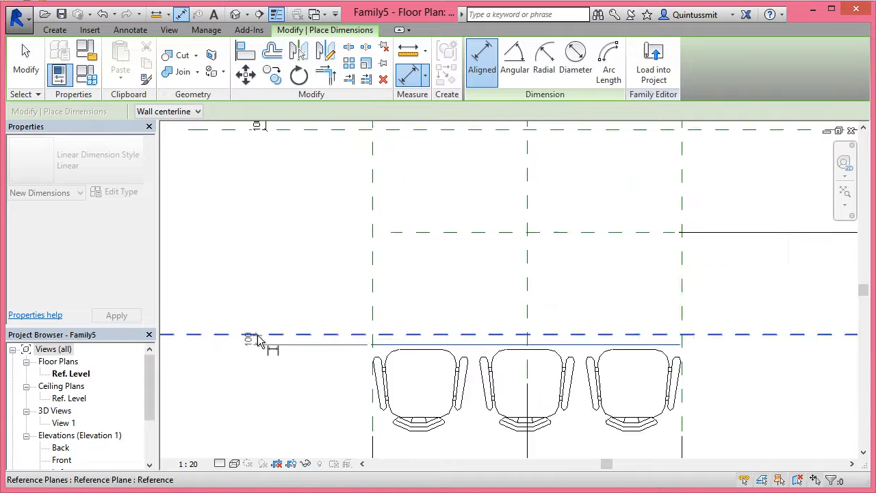
pyautogui.click(278, 346)
pyautogui.scroll(-4, 452, 305)
# Set tableWidth to 3500 in the family types and apply it
pyautogui.click(86, 73)
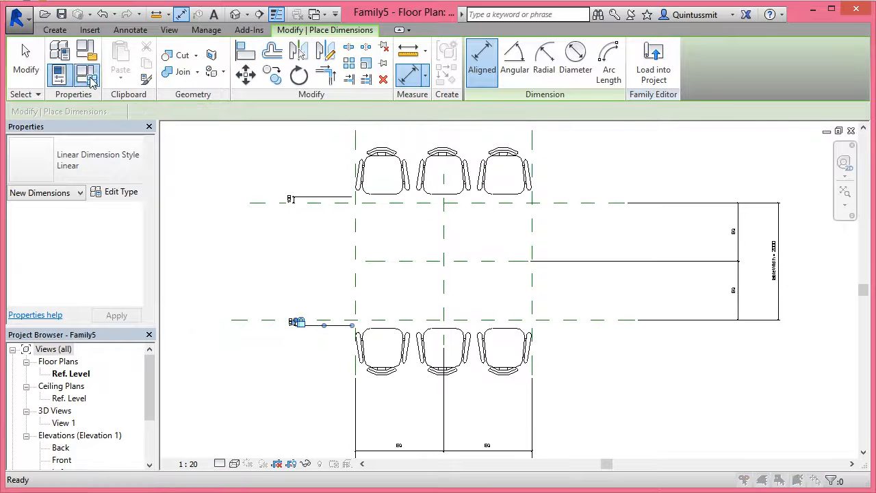
pyautogui.click(407, 191)
pyautogui.write('3500')
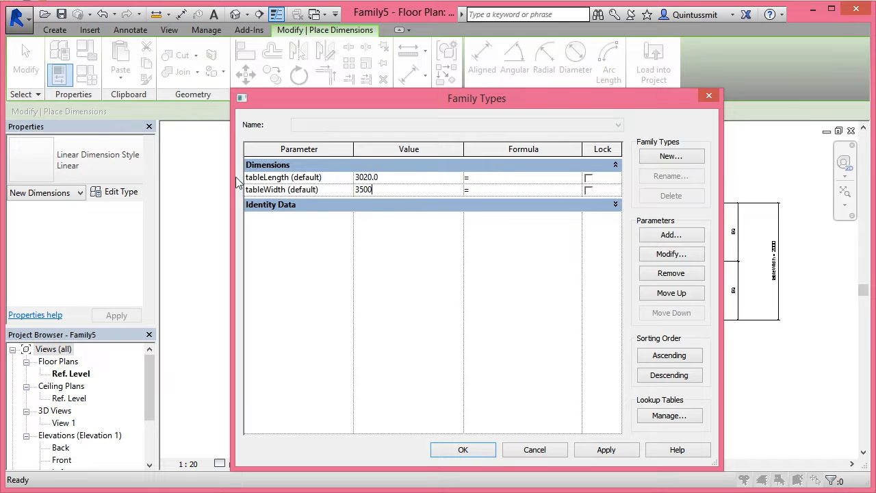
pyautogui.moveTo(362, 103); pyautogui.dragTo(605, 89)
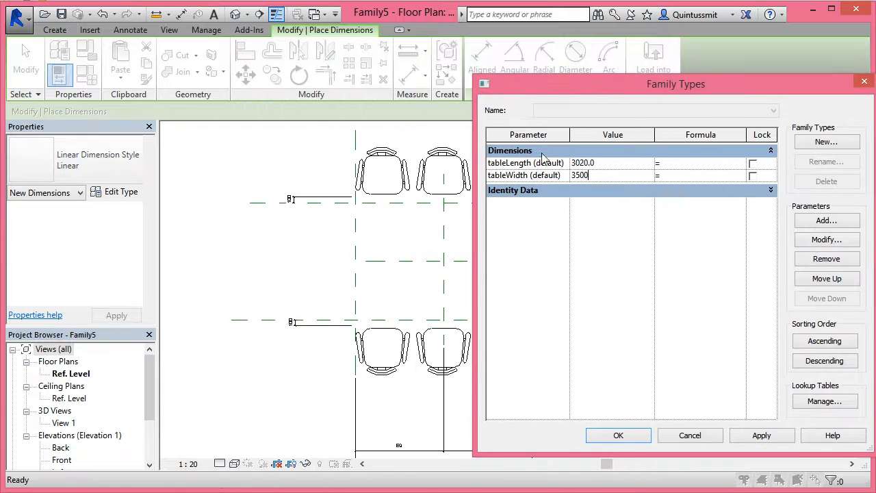
pyautogui.click(760, 436)
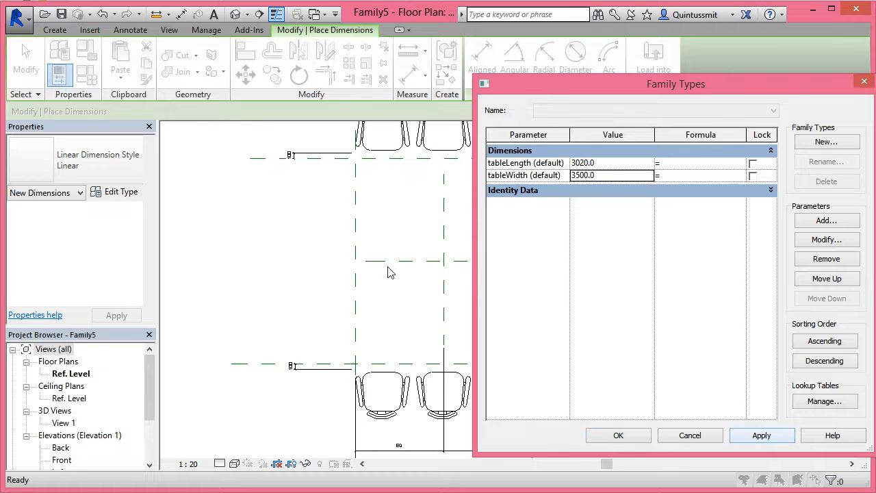
# Set tableLength to 5000, apply it and close the family types
pyautogui.click(612, 165)
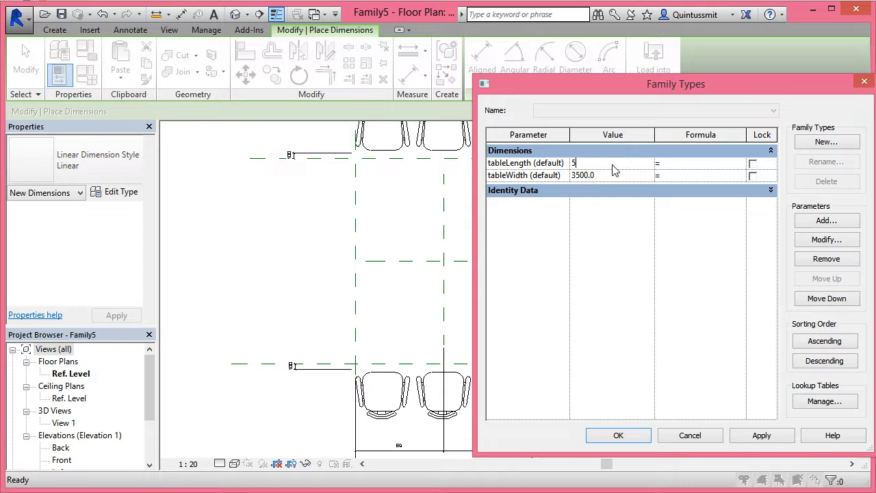
pyautogui.click(761, 436)
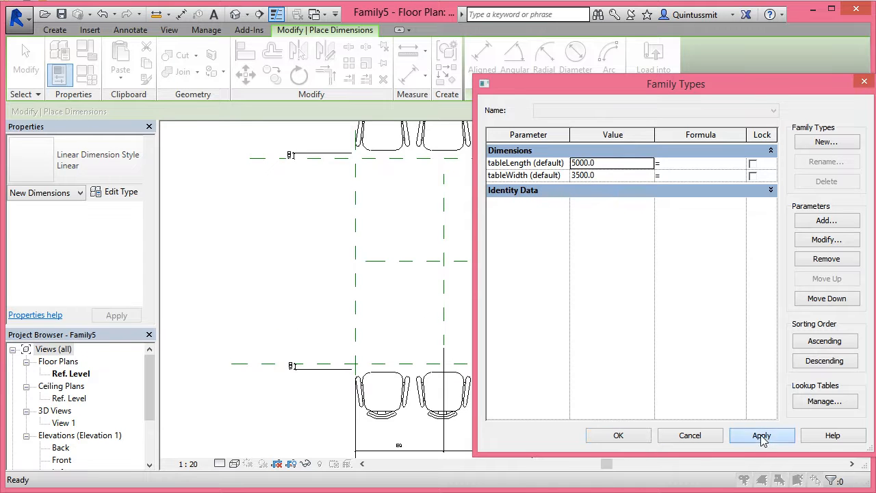
pyautogui.click(641, 437)
pyautogui.moveTo(485, 321); pyautogui.dragTo(447, 317, button='middle')
pyautogui.scroll(-1, 461, 343)
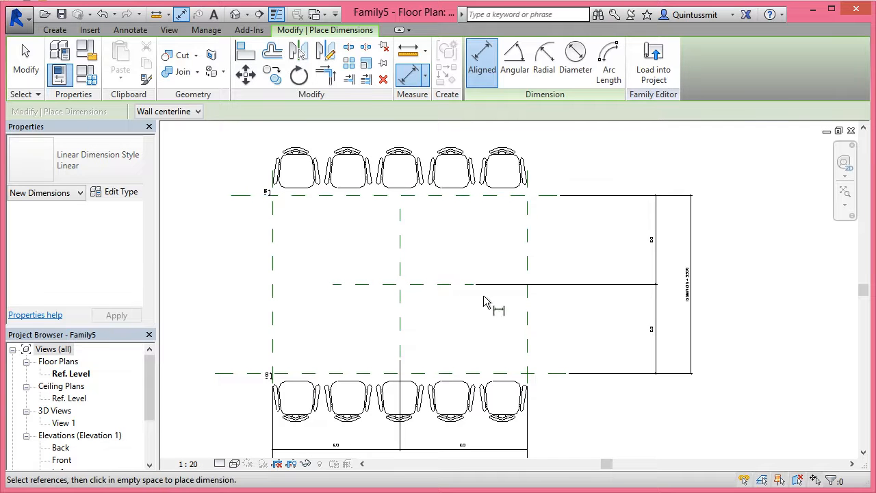
# Draw a symbolic-line rectangle about 5054 by 3500 mm as the table outline and lock its aligned sides to the reference planes
pyautogui.click(56, 30)
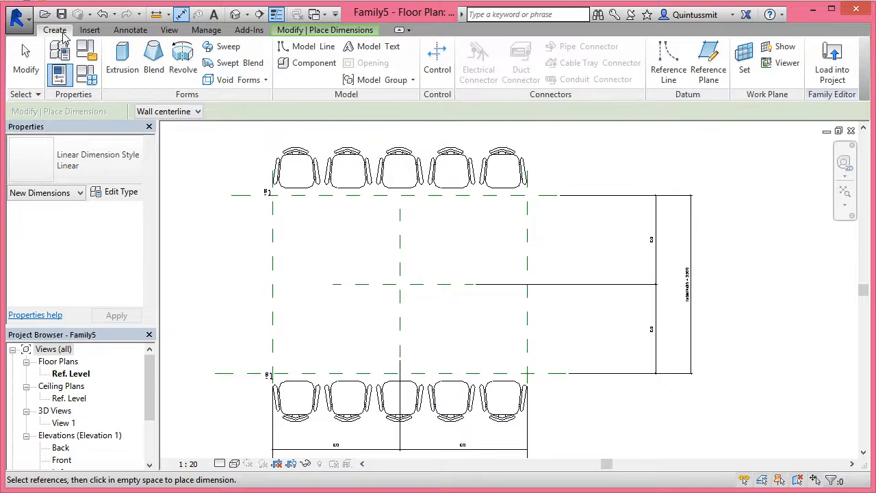
pyautogui.click(129, 30)
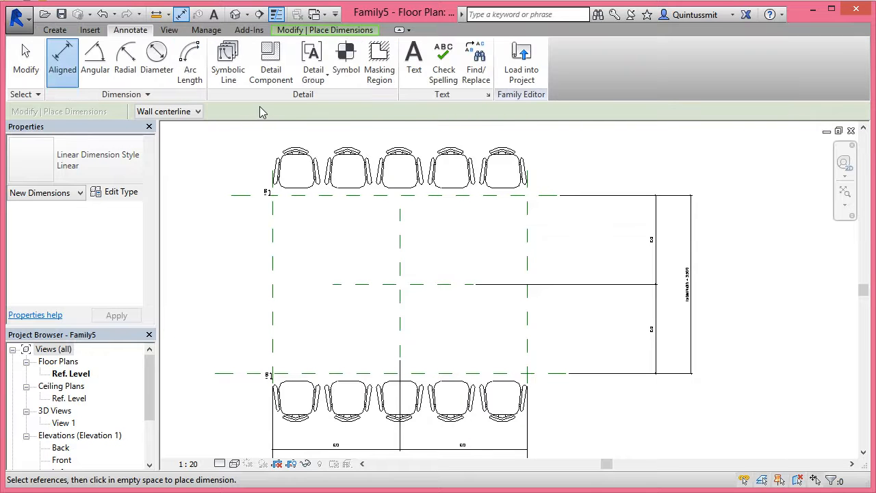
pyautogui.click(228, 68)
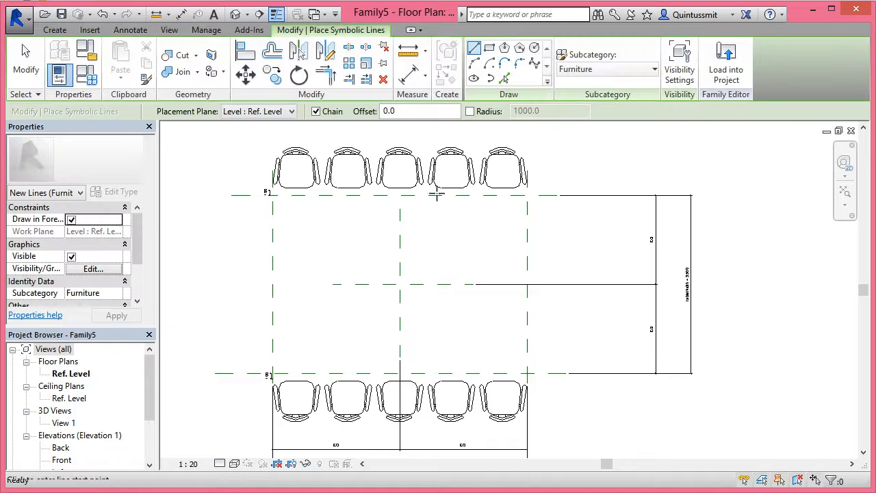
pyautogui.click(488, 47)
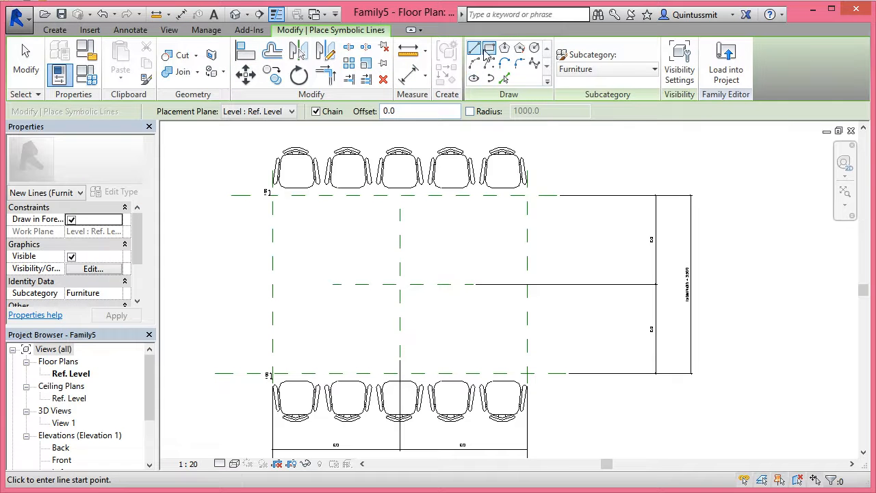
pyautogui.click(269, 195)
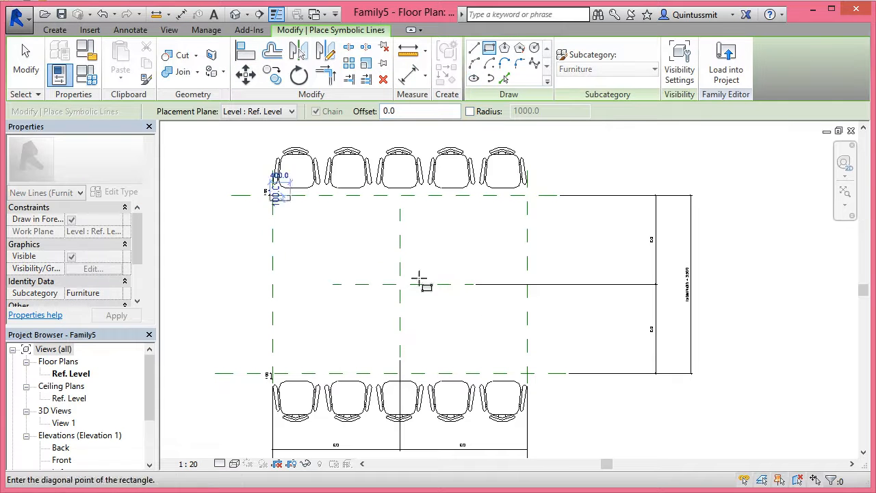
pyautogui.click(524, 314)
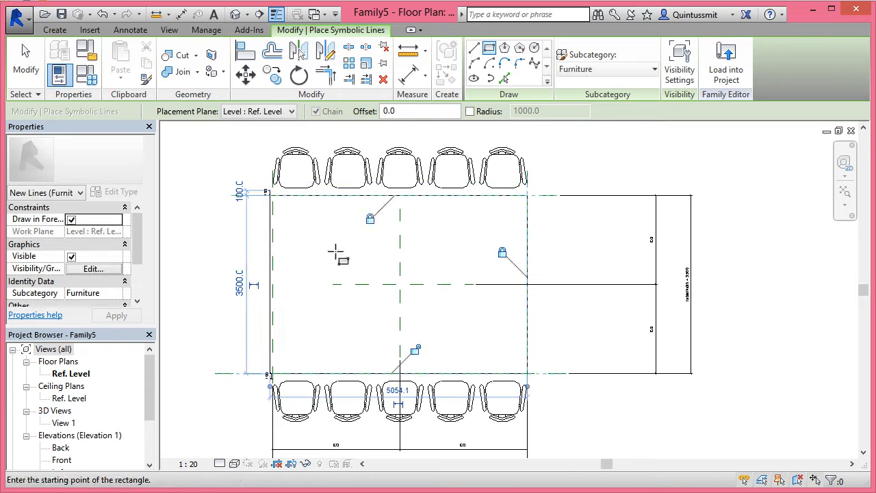
pyautogui.moveTo(306, 272); pyautogui.dragTo(364, 210, button='middle')
pyautogui.scroll(-1, 335, 306)
pyautogui.moveTo(343, 288); pyautogui.dragTo(390, 391, button='middle')
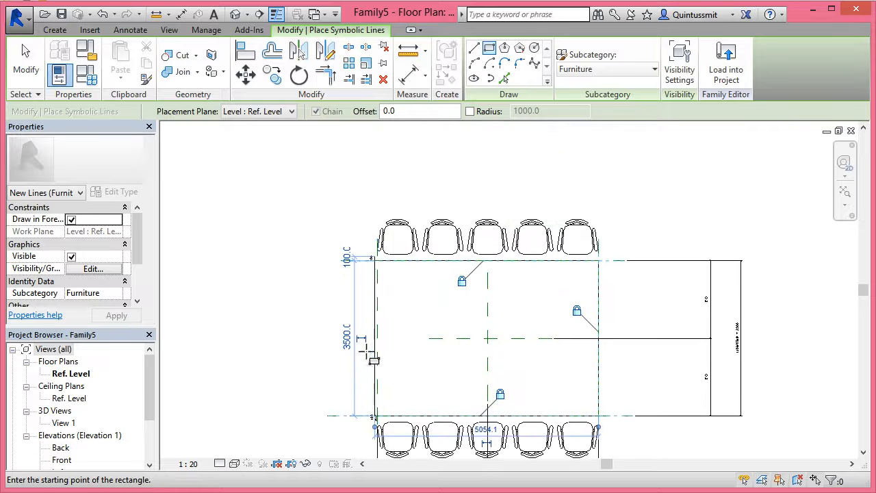
# Move the table outline's left line onto the left reference plane and lock it there
pyautogui.click(25, 60)
pyautogui.scroll(2, 378, 308)
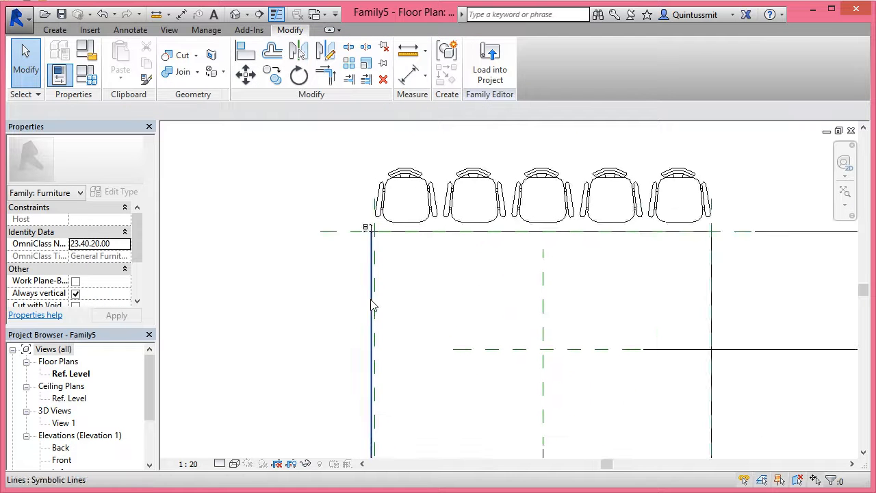
pyautogui.click(373, 306)
pyautogui.moveTo(385, 308); pyautogui.dragTo(375, 307)
pyautogui.click(399, 352)
pyautogui.moveTo(513, 342); pyautogui.dragTo(428, 293, button='middle')
pyautogui.scroll(-1, 428, 288)
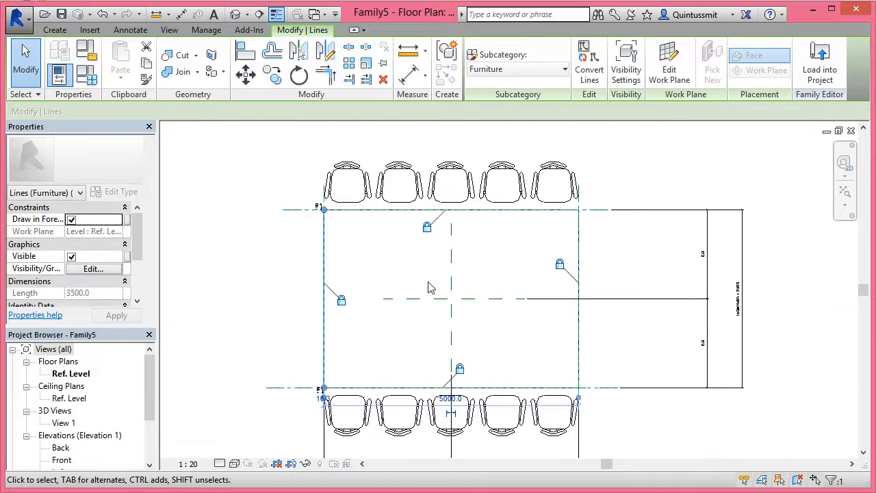
# Set tableWidth to 5000 in the family types and apply it
pyautogui.moveTo(514, 288); pyautogui.dragTo(320, 248, button='middle')
pyautogui.scroll(-1, 404, 261)
pyautogui.scroll(-2, 404, 261)
pyautogui.click(87, 75)
pyautogui.click(614, 174)
pyautogui.write('5000')
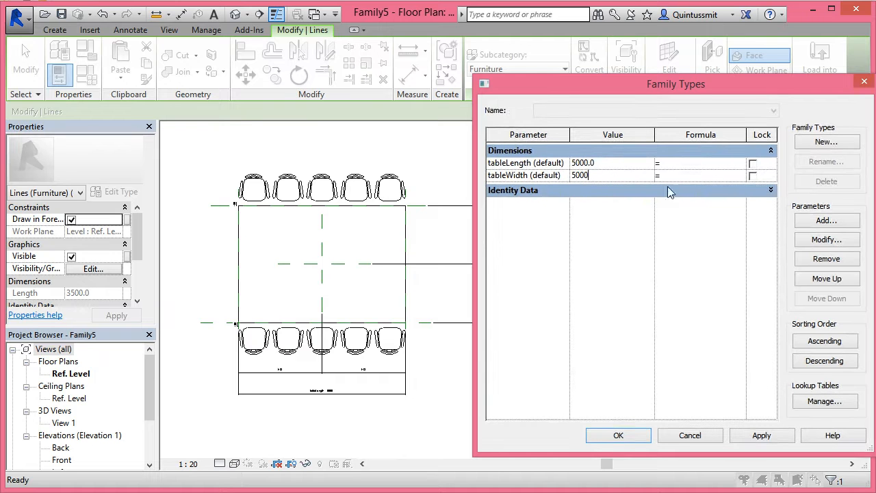
pyautogui.click(758, 436)
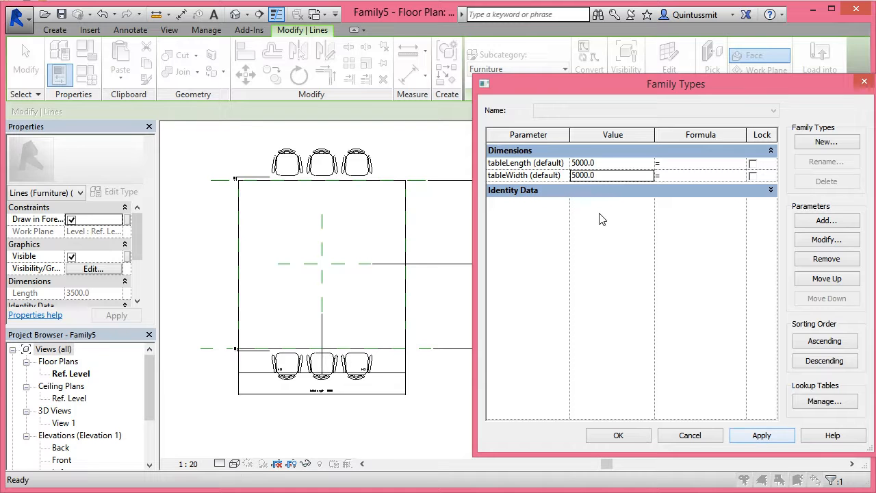
# Set tableLength to 8500 and accept the family types
pyautogui.click(605, 163)
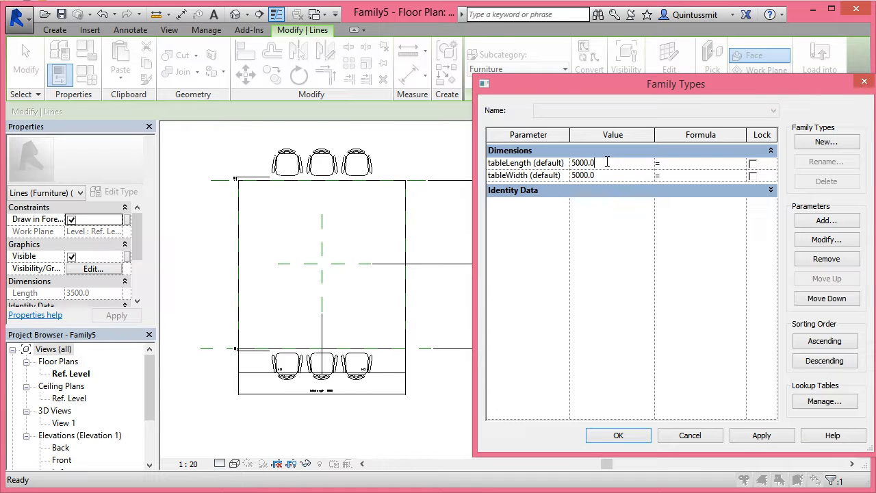
pyautogui.moveTo(603, 162); pyautogui.dragTo(562, 167)
pyautogui.click(625, 439)
pyautogui.press('Return')
pyautogui.click(628, 436)
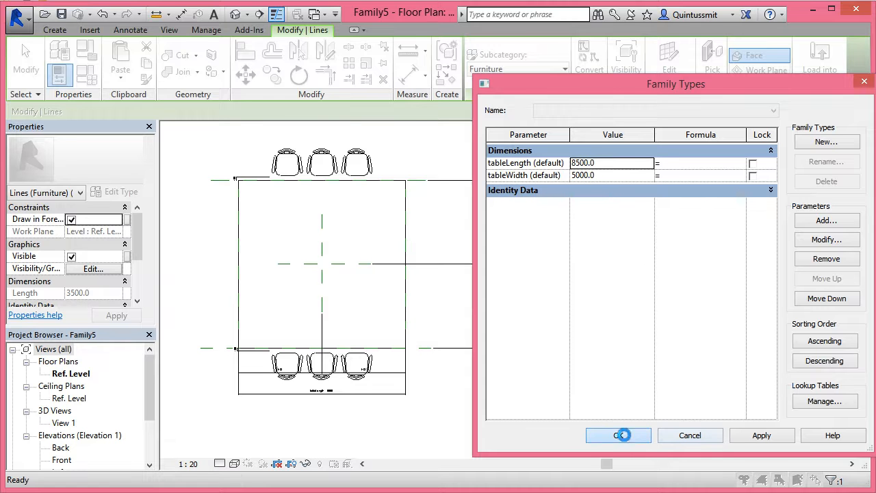
pyautogui.click(624, 434)
pyautogui.moveTo(387, 290); pyautogui.dragTo(448, 295, button='middle')
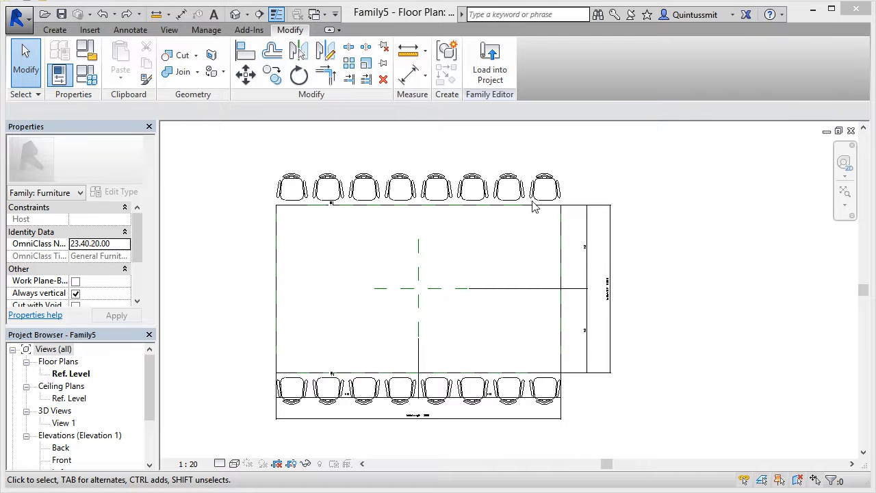
# Set tableWidth to 3000 in the family types, apply it and accept the changes
pyautogui.click(87, 75)
pyautogui.click(616, 177)
pyautogui.write('3000')
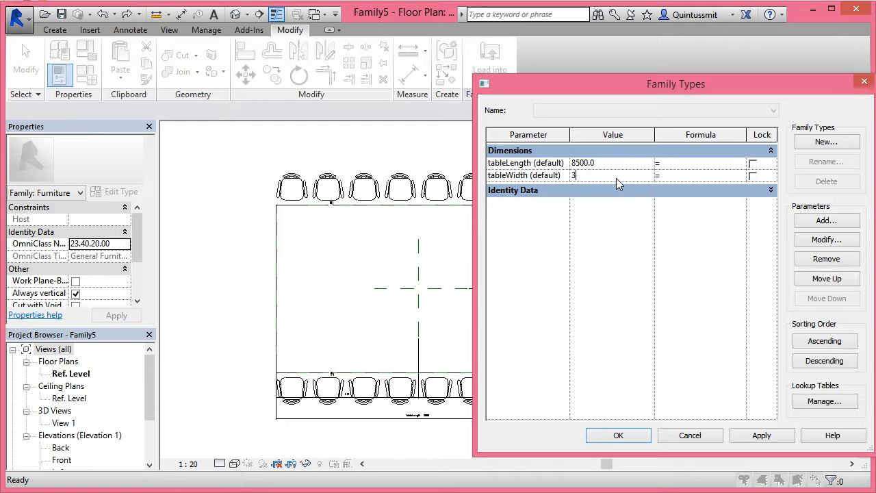
pyautogui.click(768, 434)
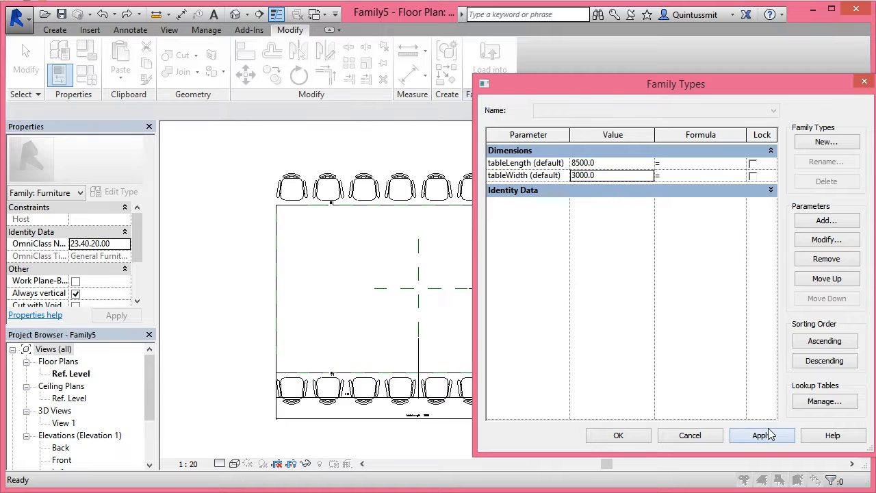
pyautogui.click(618, 435)
pyautogui.moveTo(460, 378); pyautogui.dragTo(443, 342, button='middle')
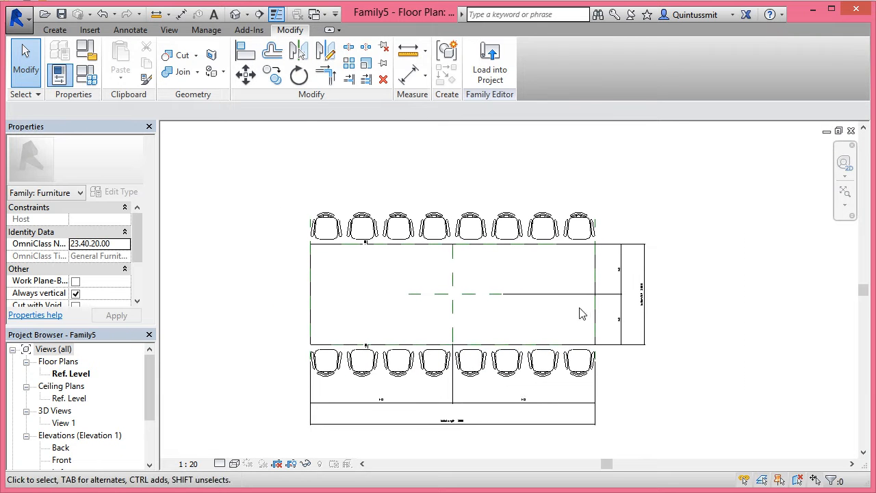
pyautogui.moveTo(508, 281); pyautogui.dragTo(517, 281, button='middle')
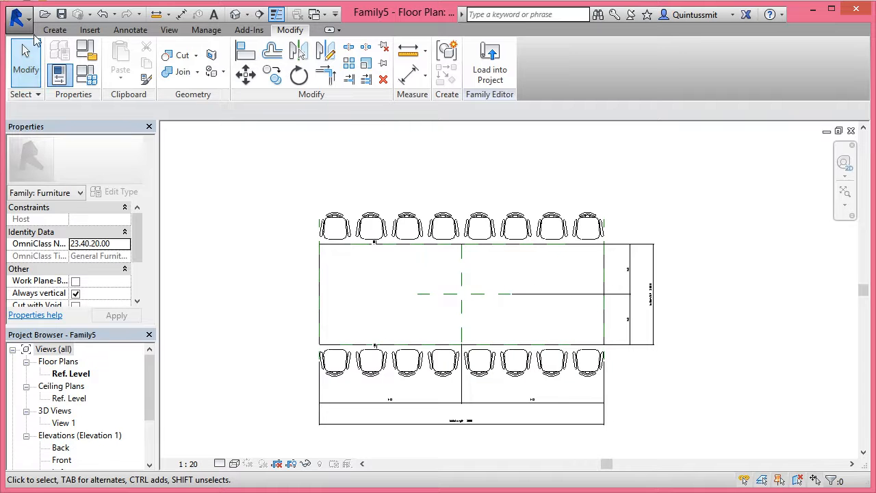
# Create a new project from the Architectural Template
pyautogui.click(17, 19)
pyautogui.moveTo(54, 74)
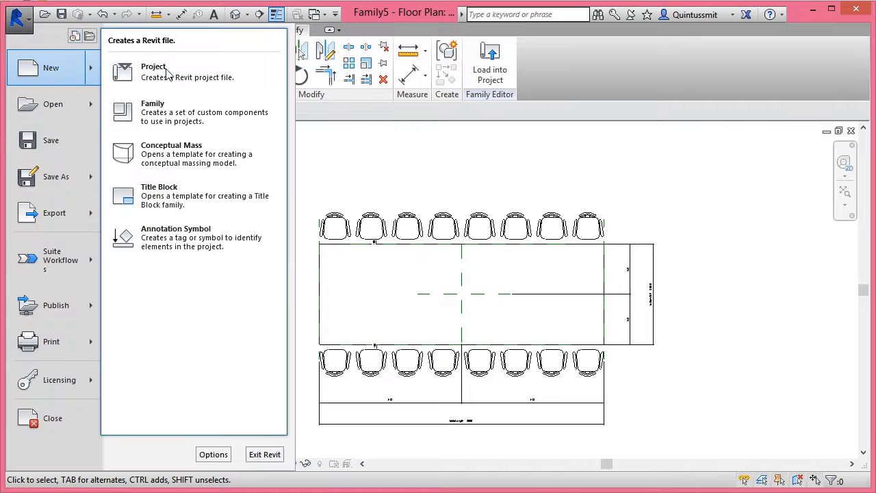
pyautogui.click(137, 66)
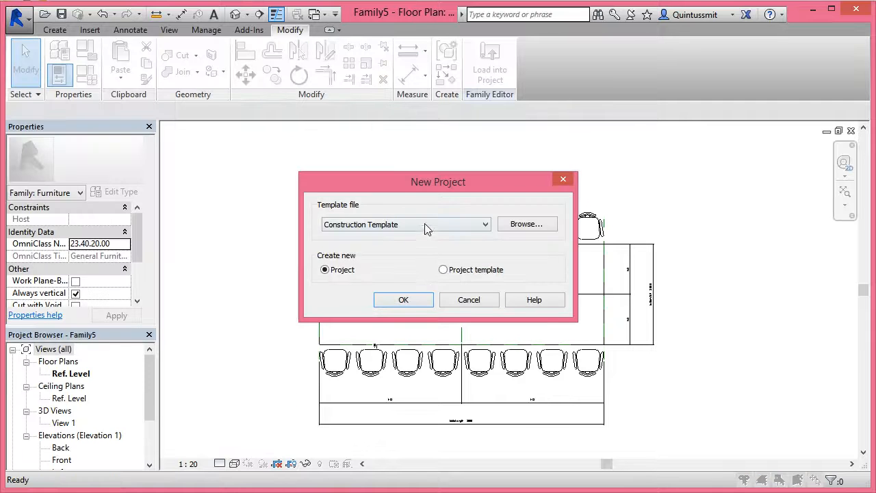
pyautogui.click(427, 228)
pyautogui.click(363, 252)
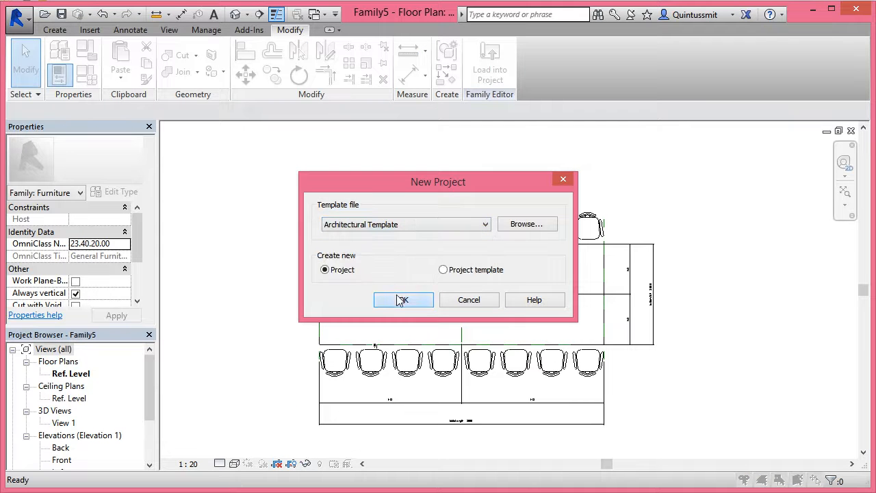
pyautogui.click(402, 299)
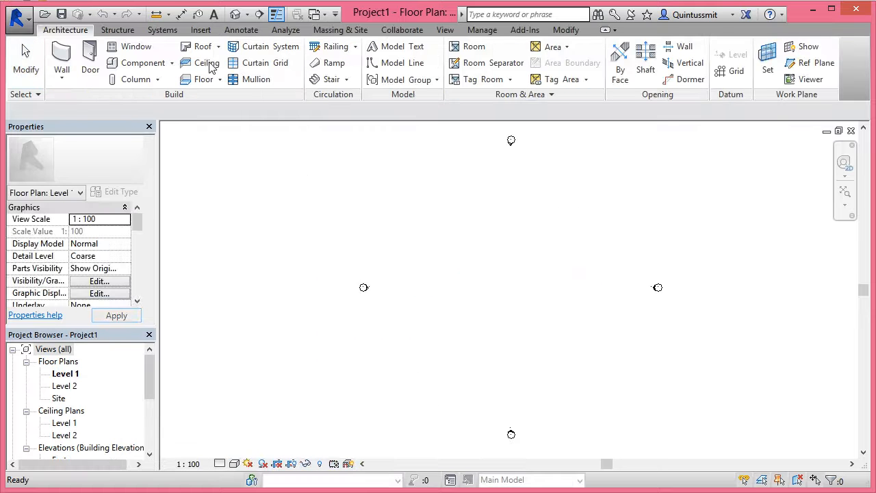
# Return to the Family5 table family and save it as Board Room Table in the Lesson 8 folder
pyautogui.click(444, 30)
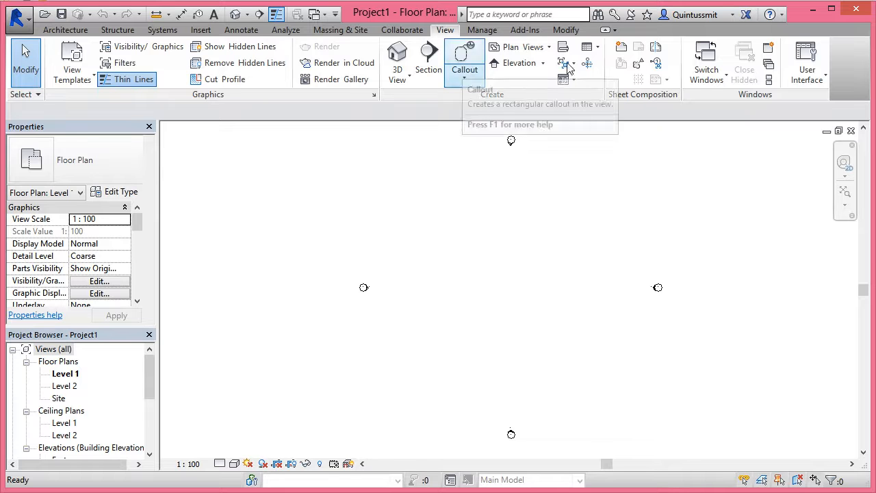
pyautogui.click(707, 69)
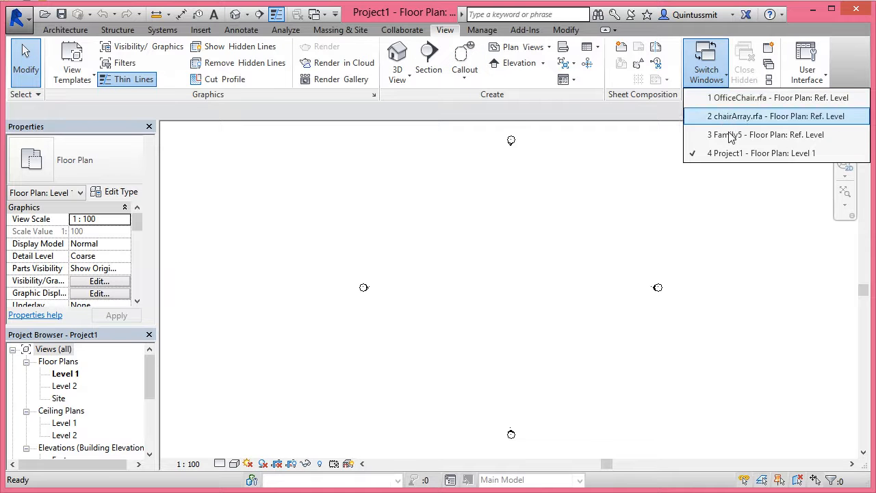
pyautogui.click(731, 135)
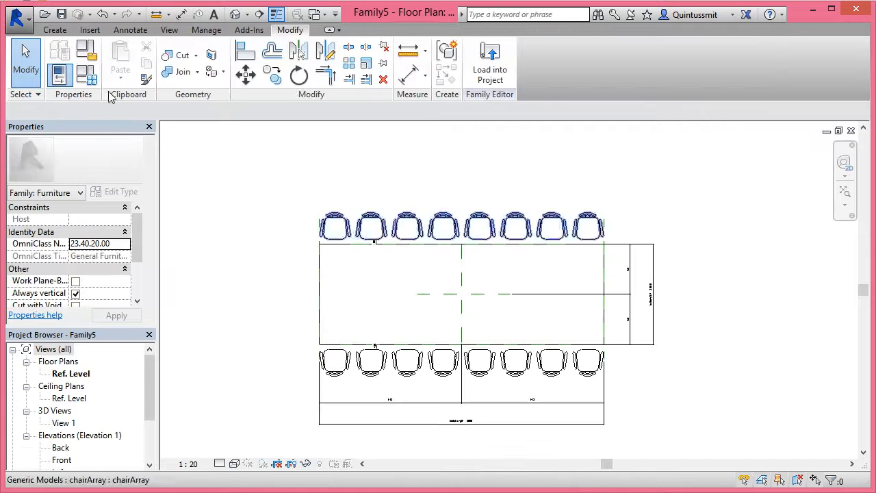
pyautogui.click(20, 20)
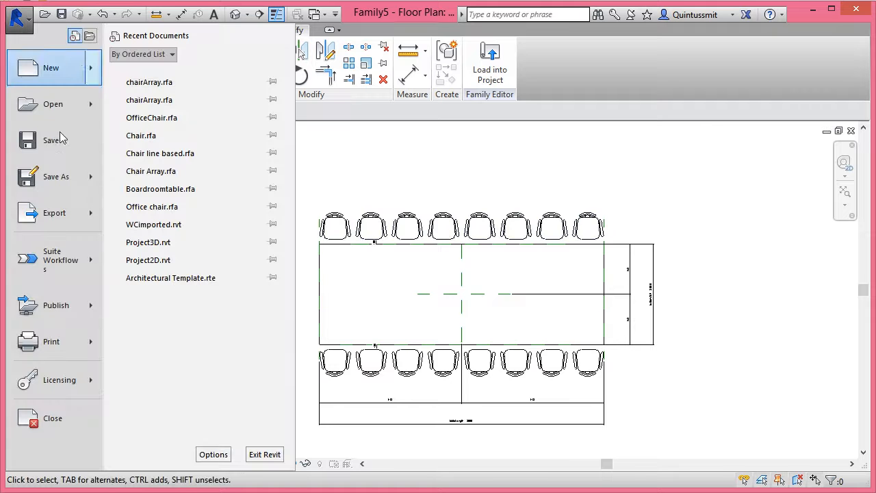
pyautogui.moveTo(99, 168)
pyautogui.click(158, 127)
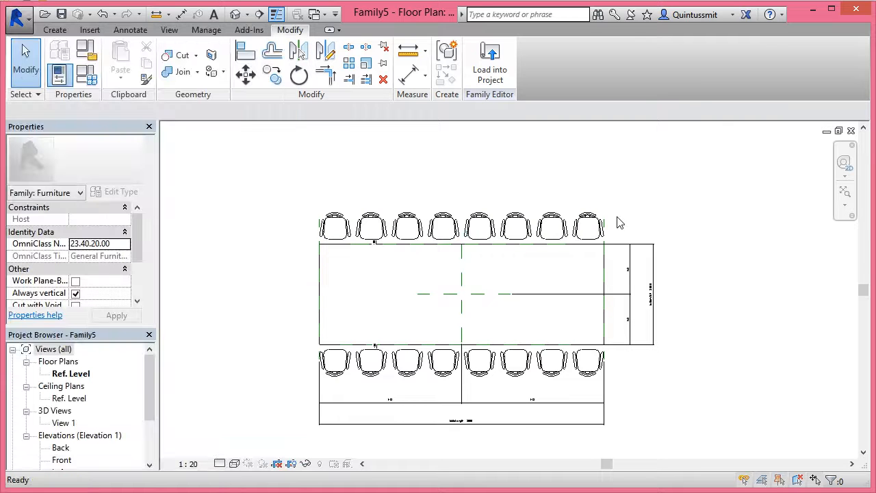
pyautogui.click(596, 104)
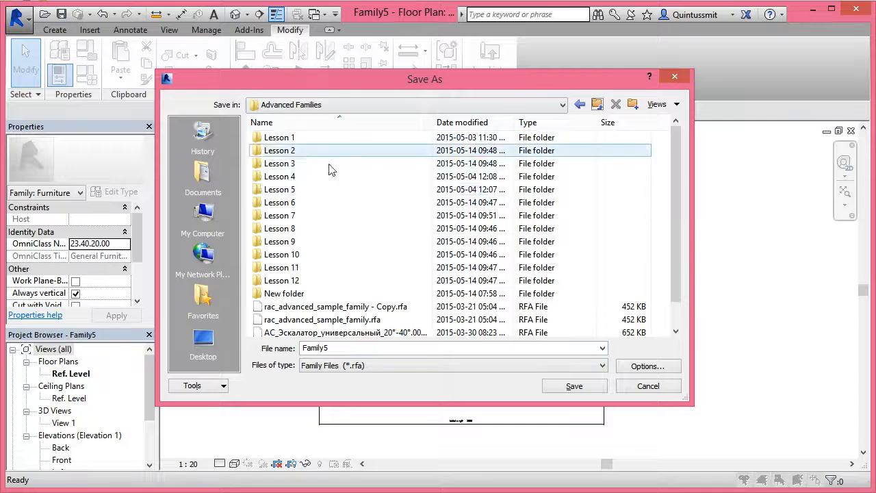
pyautogui.doubleClick(285, 230)
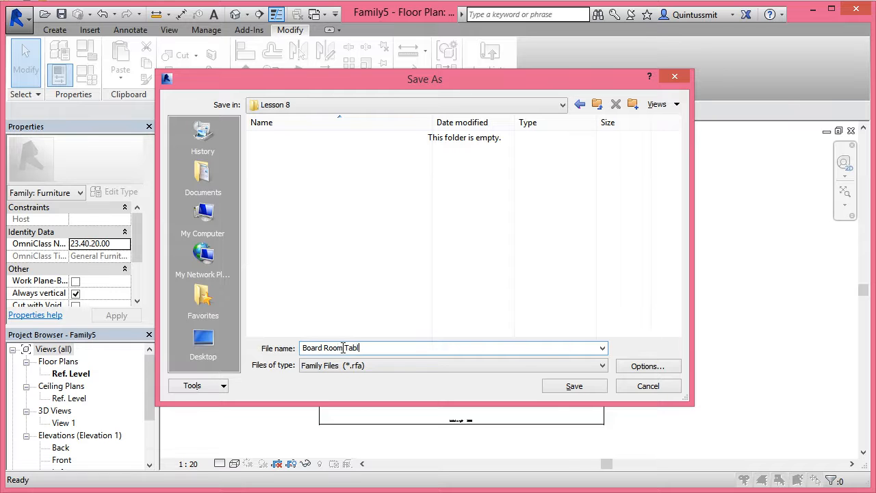
pyautogui.click(575, 387)
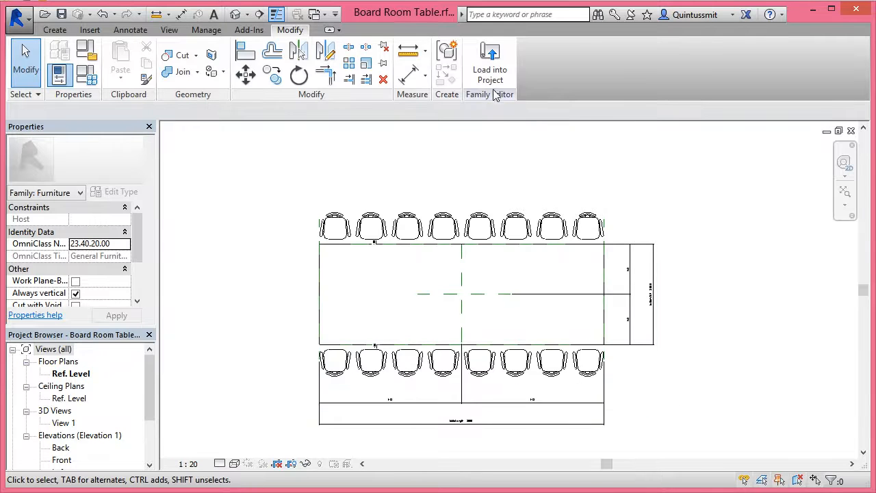
# Load the table family into Project1 and place one instance midway between the elevation markers on Level 1
pyautogui.click(490, 65)
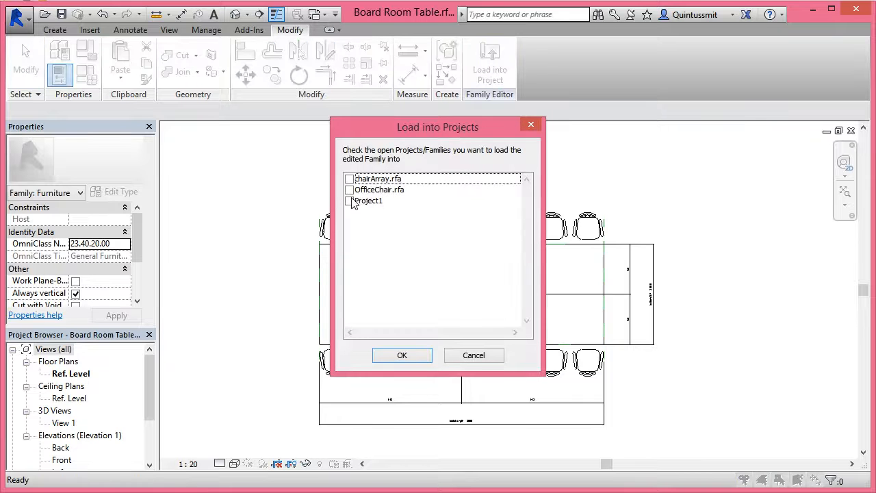
pyautogui.click(349, 201)
pyautogui.click(401, 356)
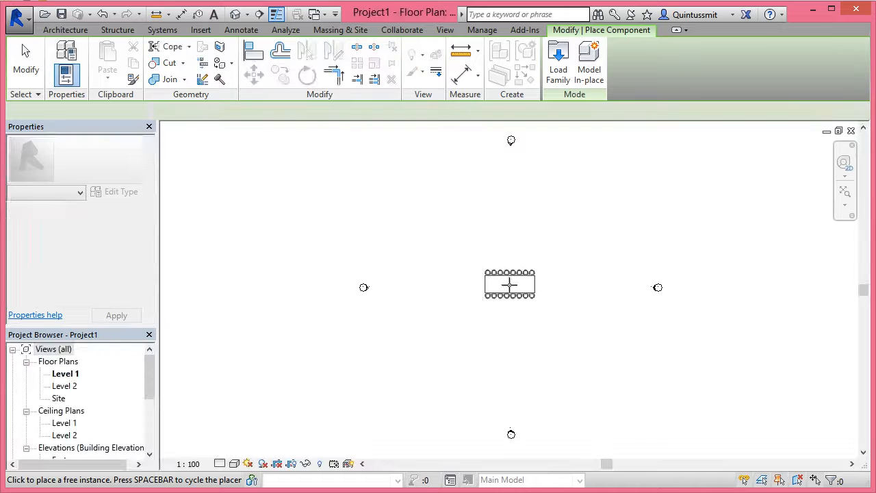
pyautogui.click(508, 283)
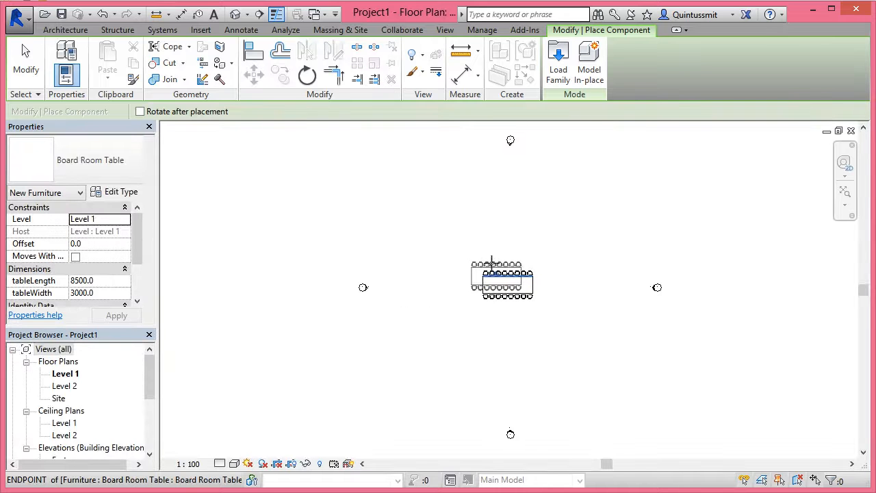
pyautogui.press('Escape')
# Select the placed table and stretch its ends outward to a tableLength of about 13825
pyautogui.moveTo(530, 297); pyautogui.dragTo(512, 291, button='middle')
pyautogui.scroll(2, 514, 293)
pyautogui.click(469, 284)
pyautogui.moveTo(532, 283); pyautogui.dragTo(532, 286)
pyautogui.moveTo(501, 333); pyautogui.dragTo(523, 342, button='middle')
pyautogui.scroll(4, 498, 311)
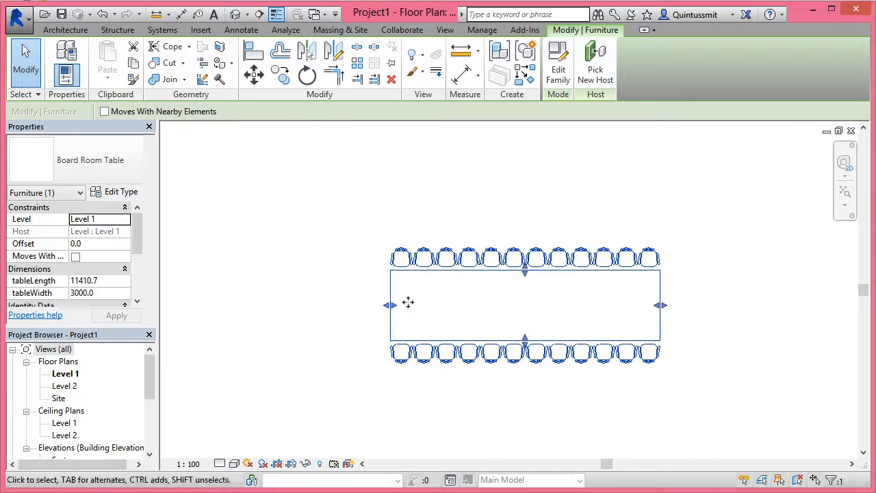
pyautogui.moveTo(336, 313); pyautogui.dragTo(334, 313)
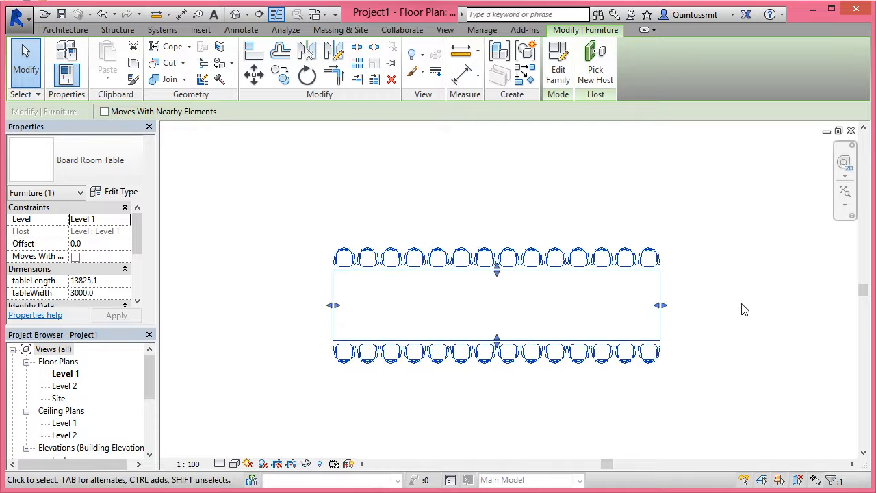